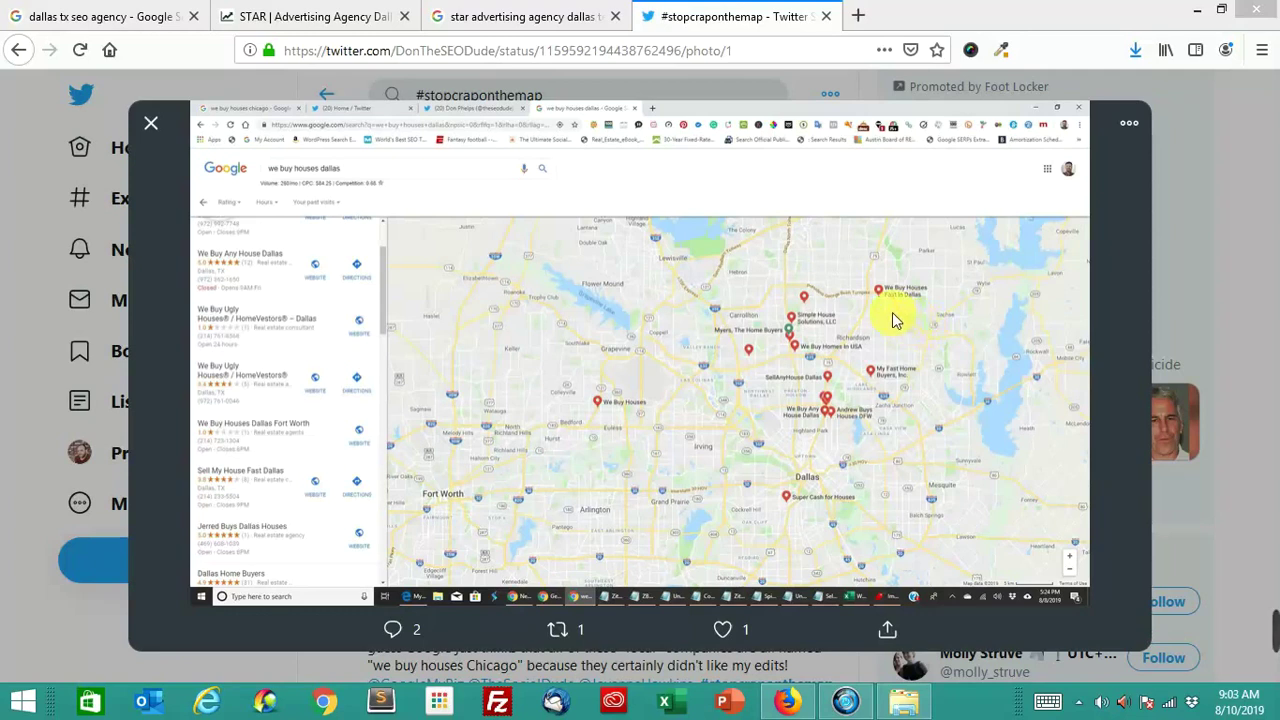
Step: Review the #stopcraponthemap screenshots, including the Chicago map, then return to the 'dallas tx seo agency' results
{"action": "left_click", "coordinate": [1238, 262]}
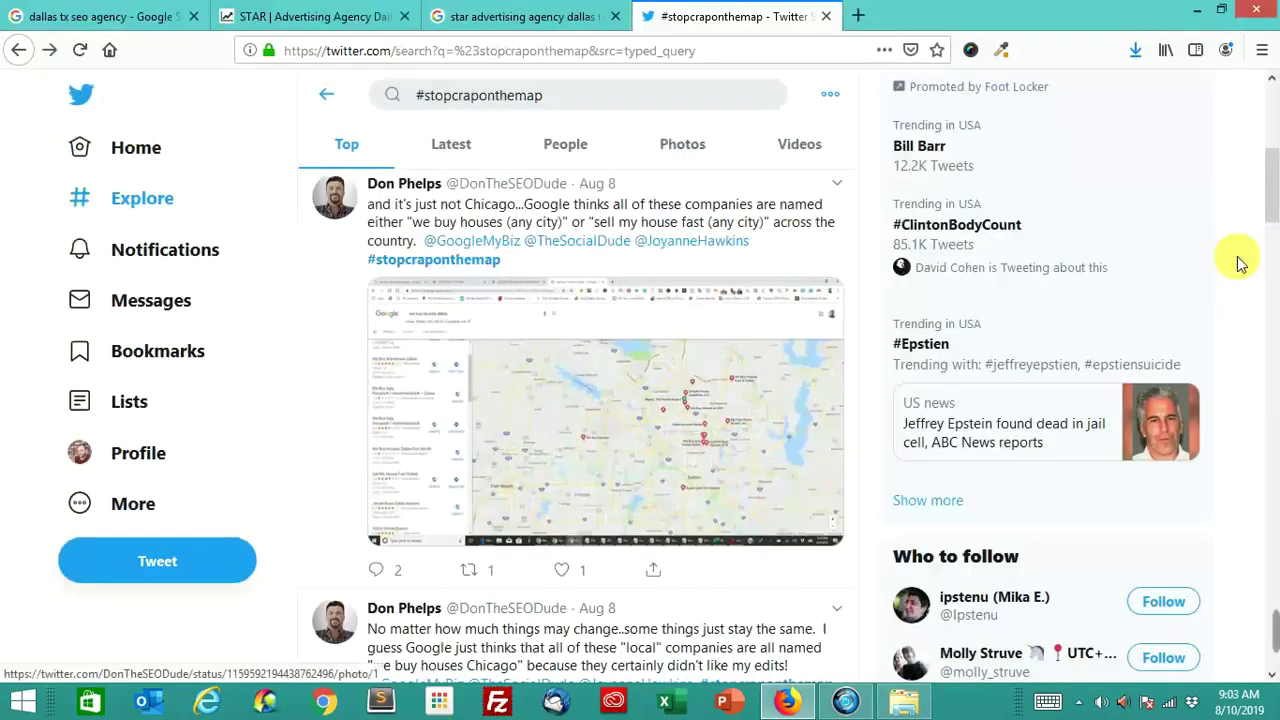
{"action": "scroll", "coordinate": [800, 314], "scroll_direction": "down", "scroll_amount": 1}
{"action": "scroll", "coordinate": [800, 314], "scroll_direction": "down", "scroll_amount": 1}
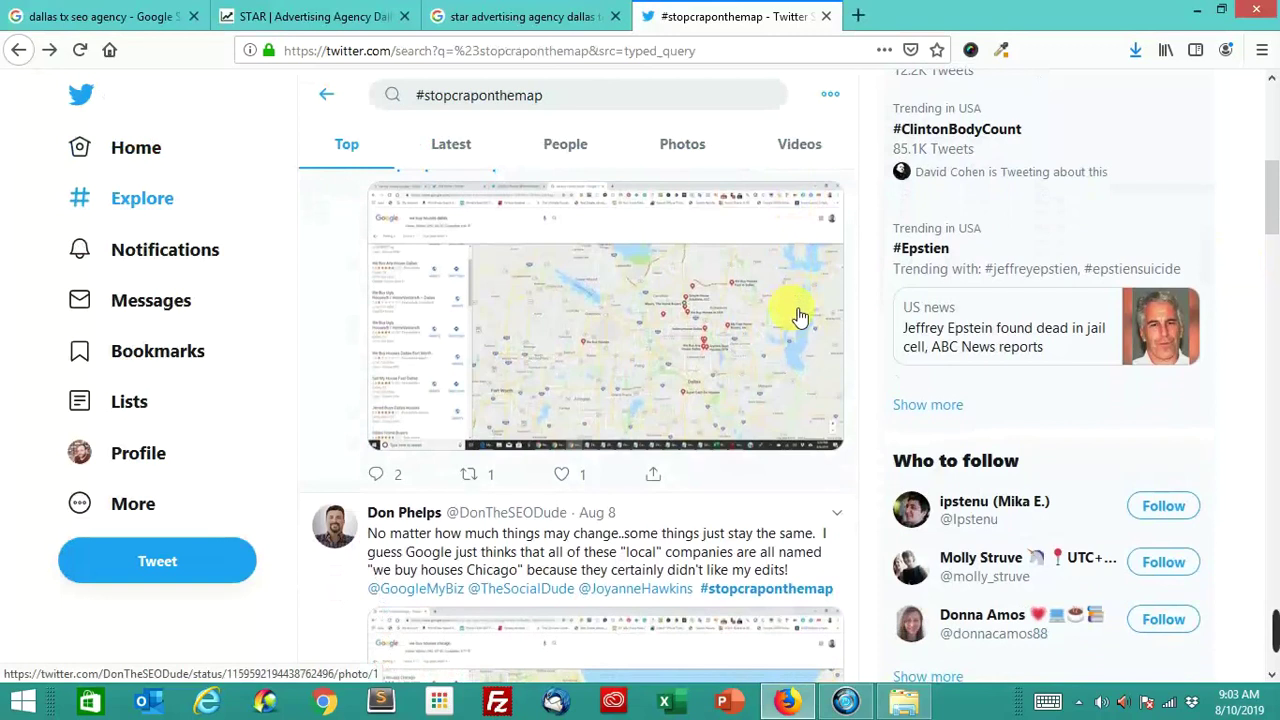
{"action": "scroll", "coordinate": [800, 316], "scroll_direction": "down", "scroll_amount": 3}
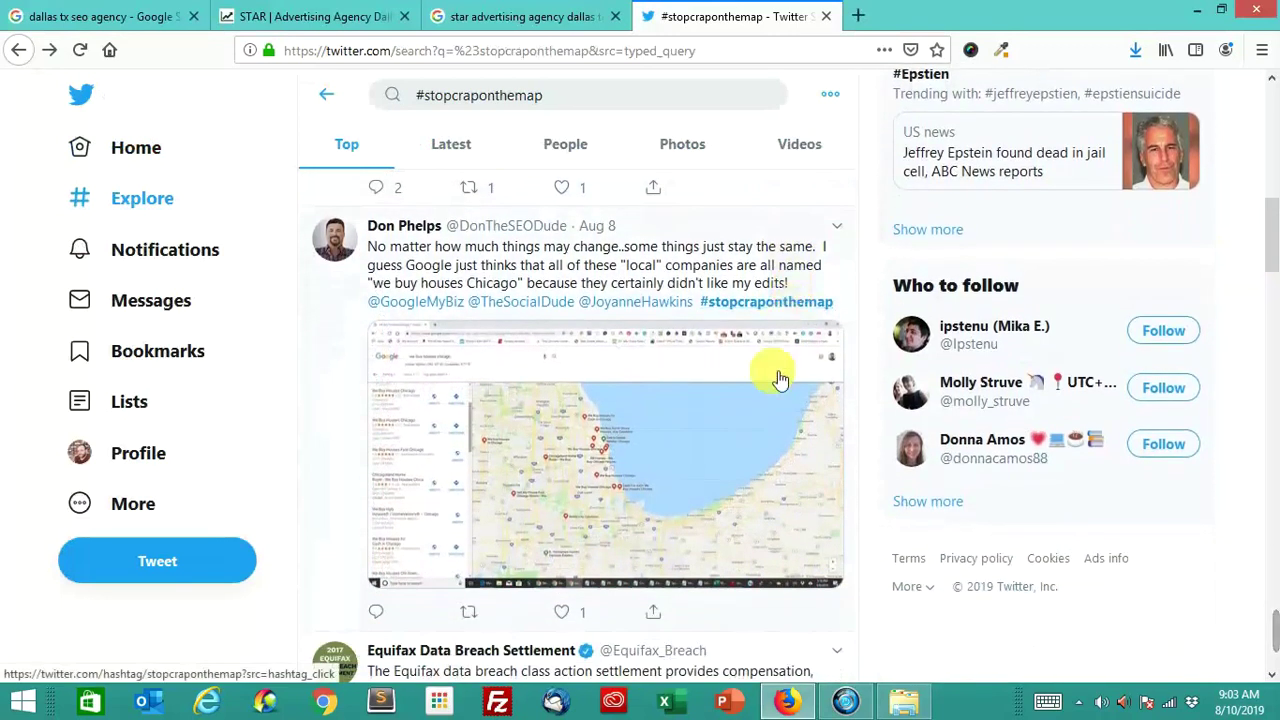
{"action": "left_click", "coordinate": [724, 448]}
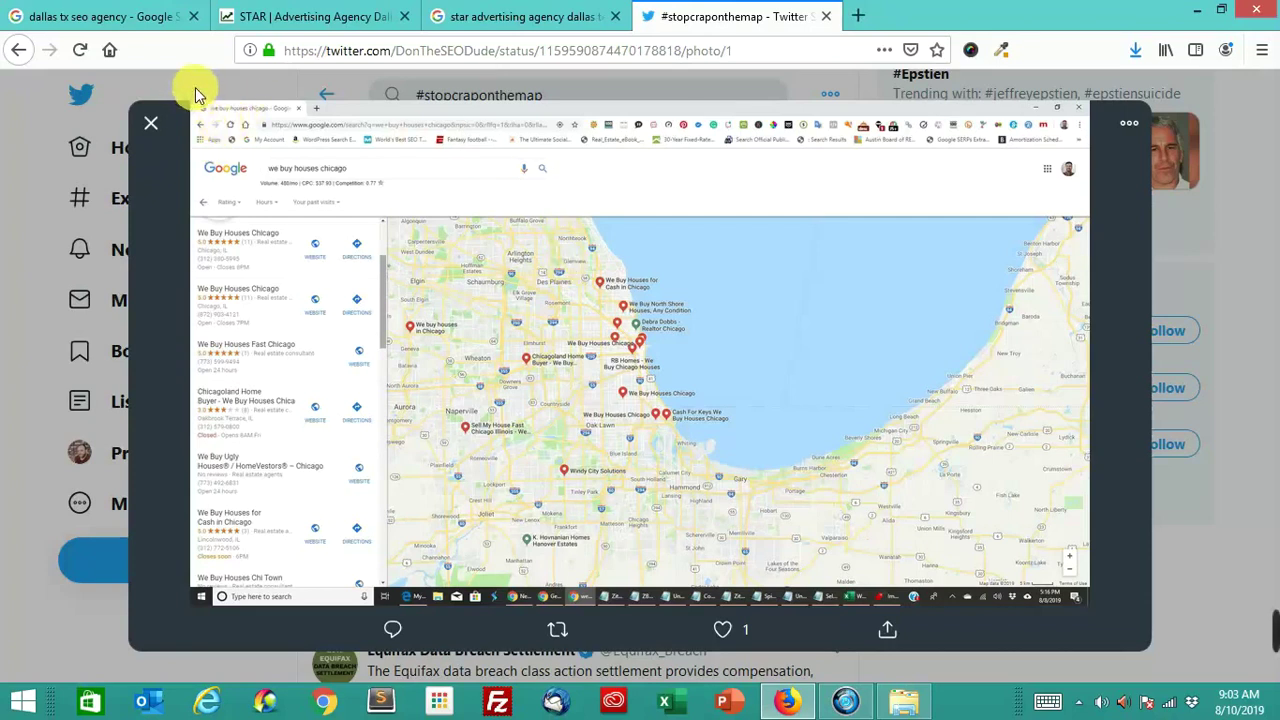
{"action": "left_click", "coordinate": [152, 20]}
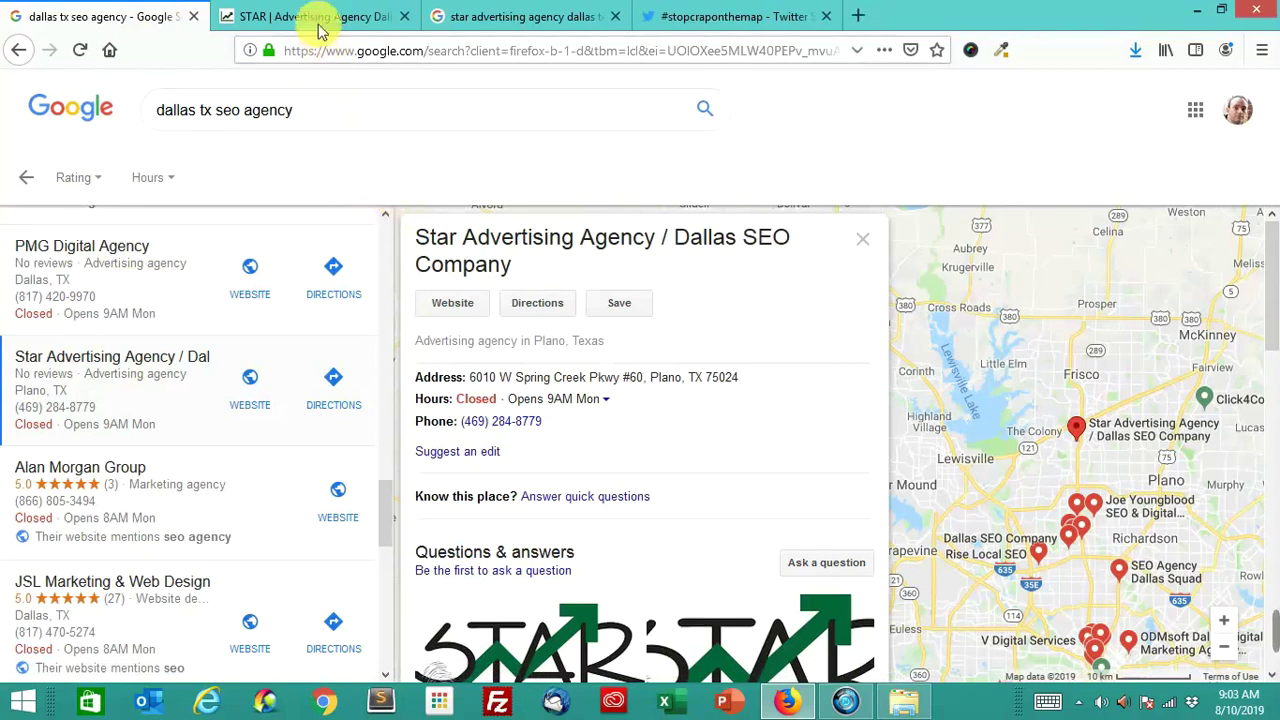
Step: Look over the Star Advertising Agency's own website
{"action": "left_click", "coordinate": [355, 17]}
{"action": "scroll", "coordinate": [363, 330], "scroll_direction": "down", "scroll_amount": 5}
{"action": "scroll", "coordinate": [363, 335], "scroll_direction": "up", "scroll_amount": 15}
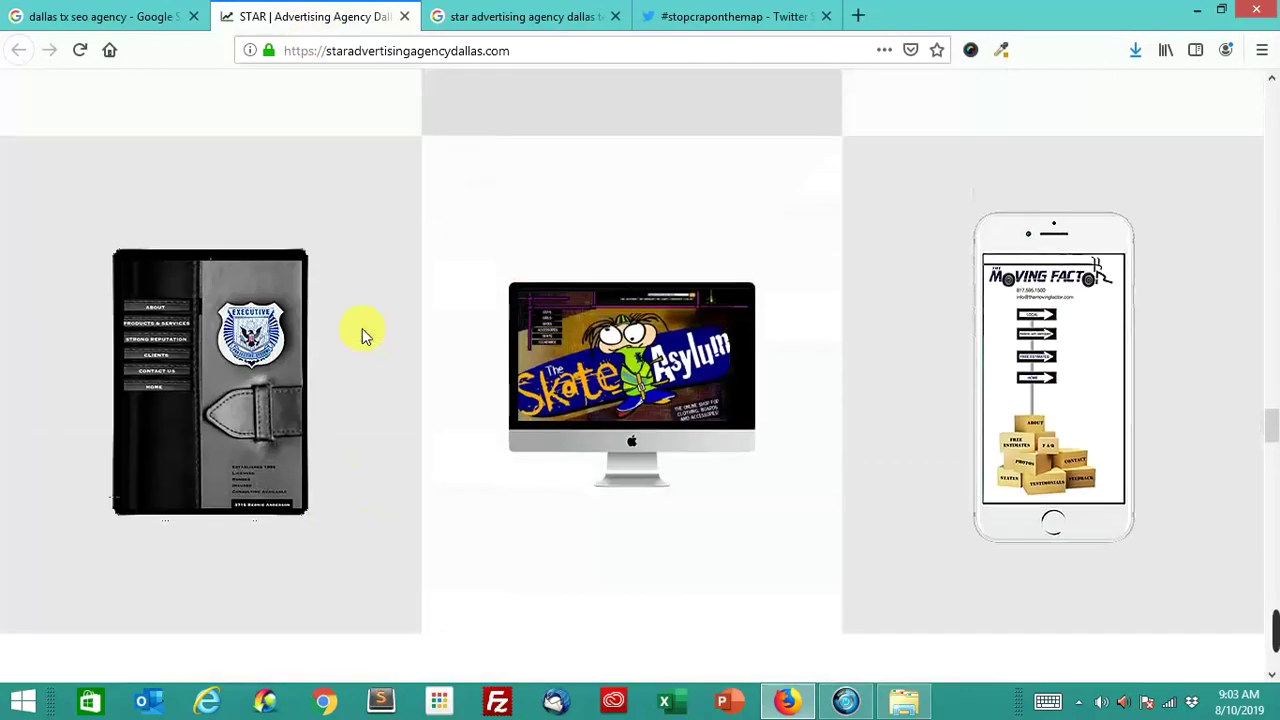
{"action": "scroll", "coordinate": [360, 336], "scroll_direction": "up", "scroll_amount": 15}
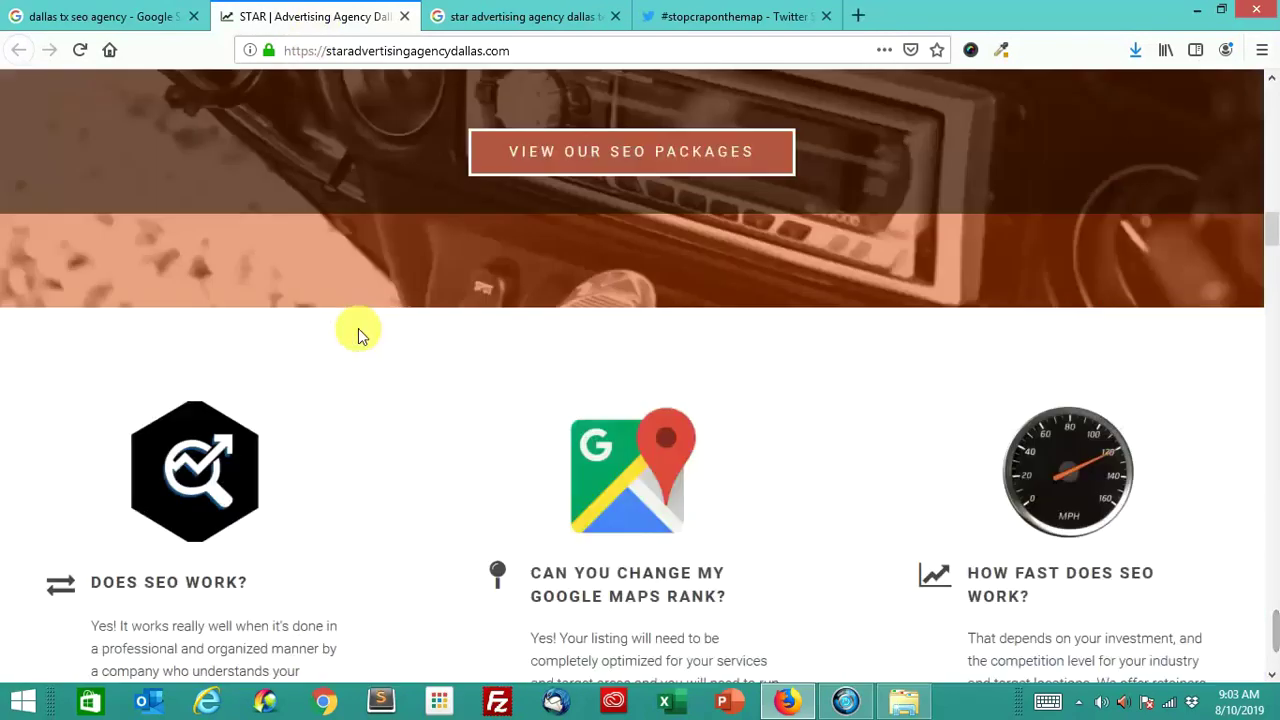
{"action": "scroll", "coordinate": [356, 338], "scroll_direction": "up", "scroll_amount": 3}
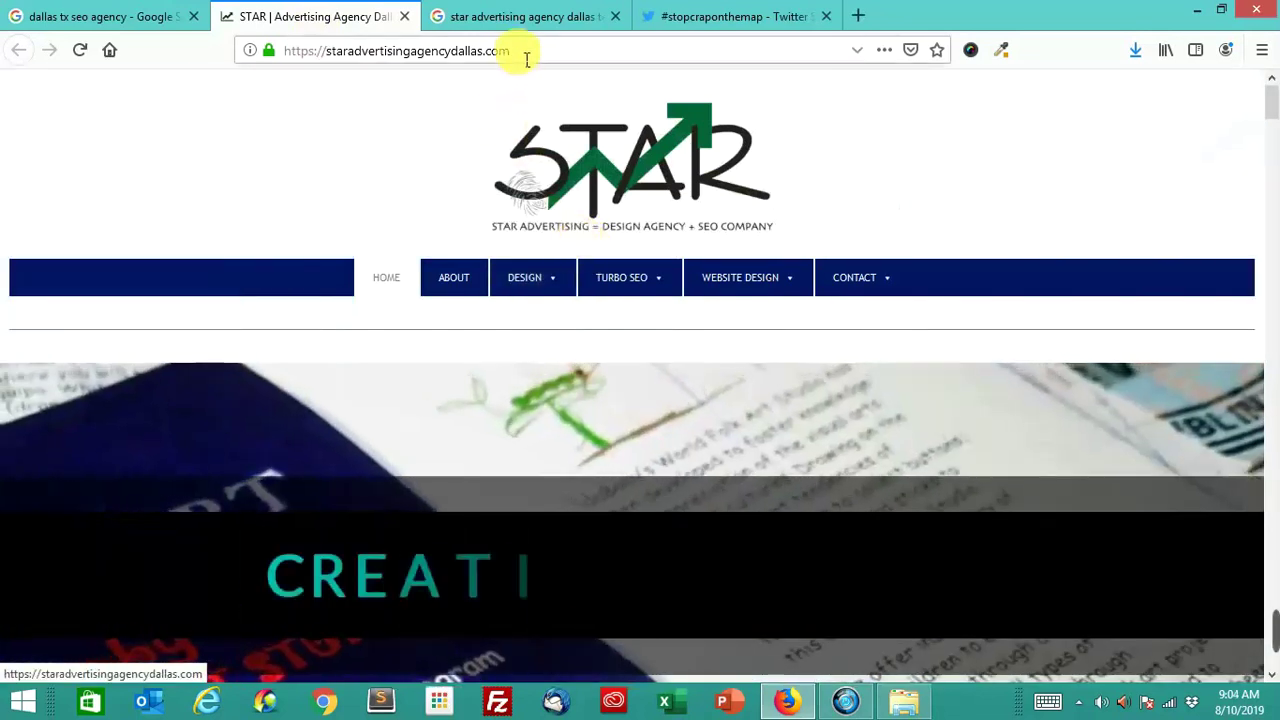
Step: Browse the Google results for 'star advertising agency dallas texas'
{"action": "left_click", "coordinate": [510, 20]}
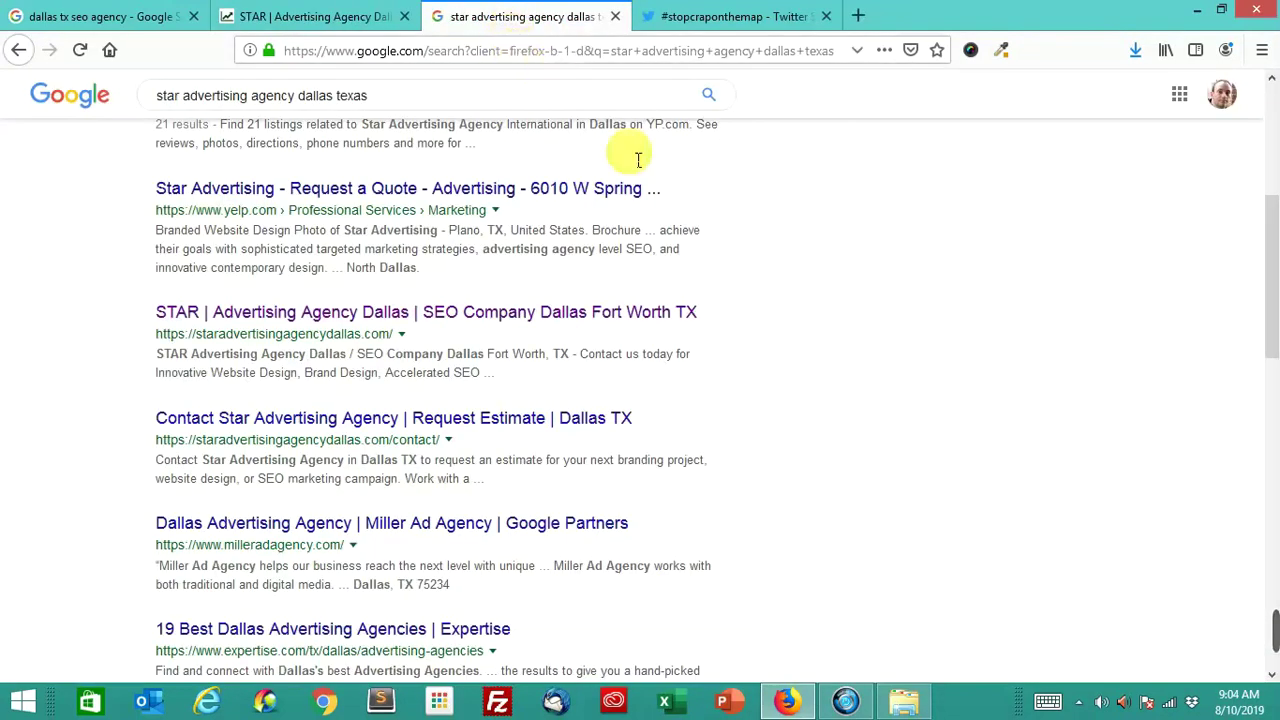
{"action": "scroll", "coordinate": [709, 229], "scroll_direction": "up", "scroll_amount": 3}
{"action": "scroll", "coordinate": [709, 229], "scroll_direction": "up", "scroll_amount": 1}
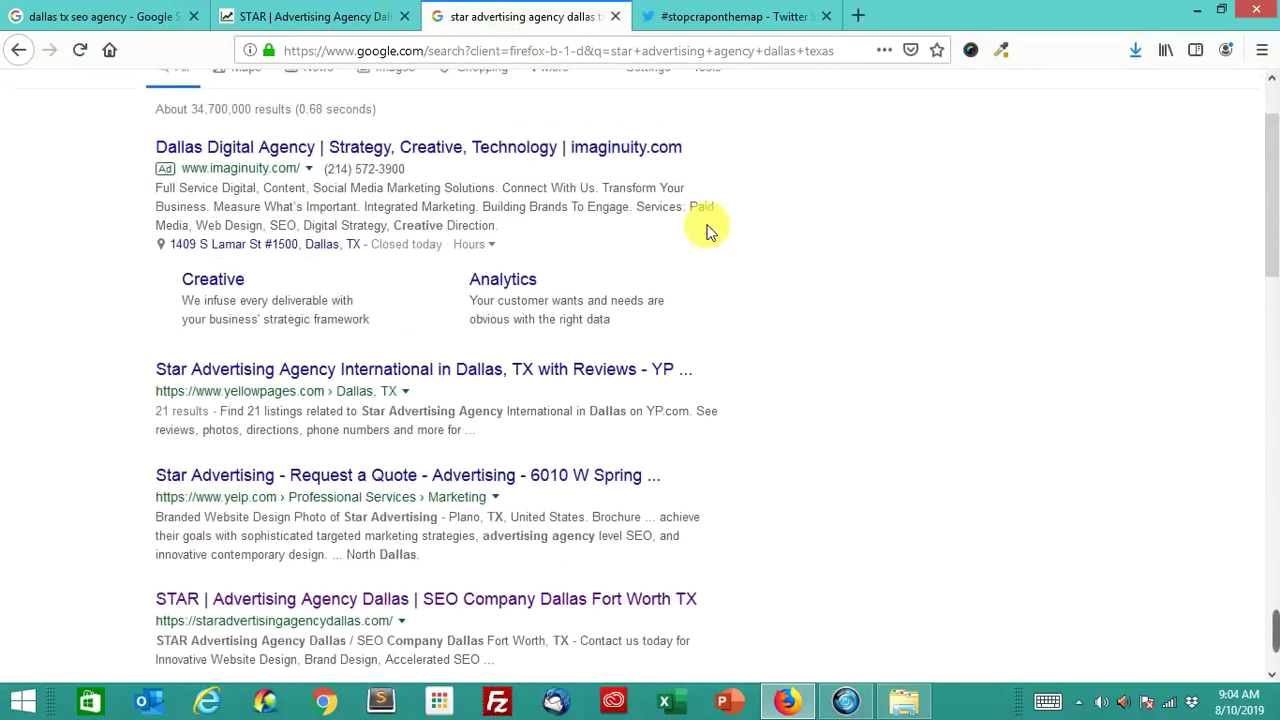
{"action": "scroll", "coordinate": [709, 229], "scroll_direction": "down", "scroll_amount": 1}
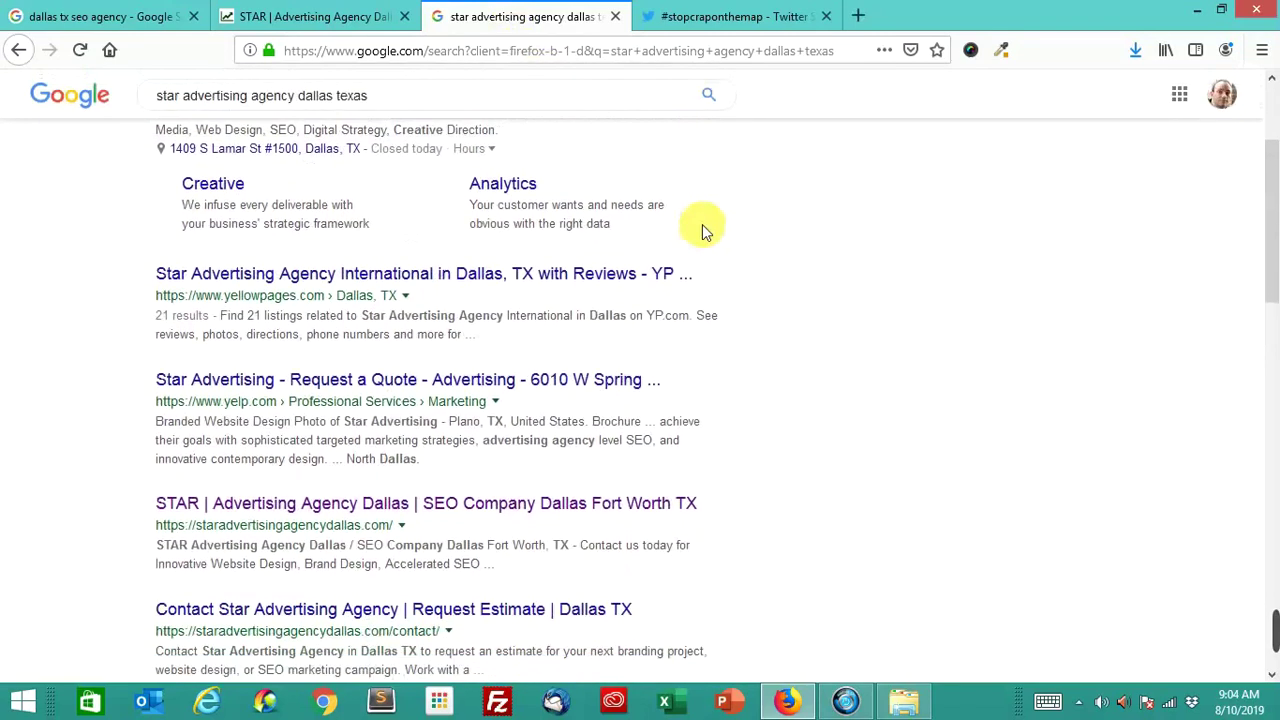
{"action": "scroll", "coordinate": [707, 230], "scroll_direction": "down", "scroll_amount": 1}
{"action": "scroll", "coordinate": [703, 230], "scroll_direction": "down", "scroll_amount": 3}
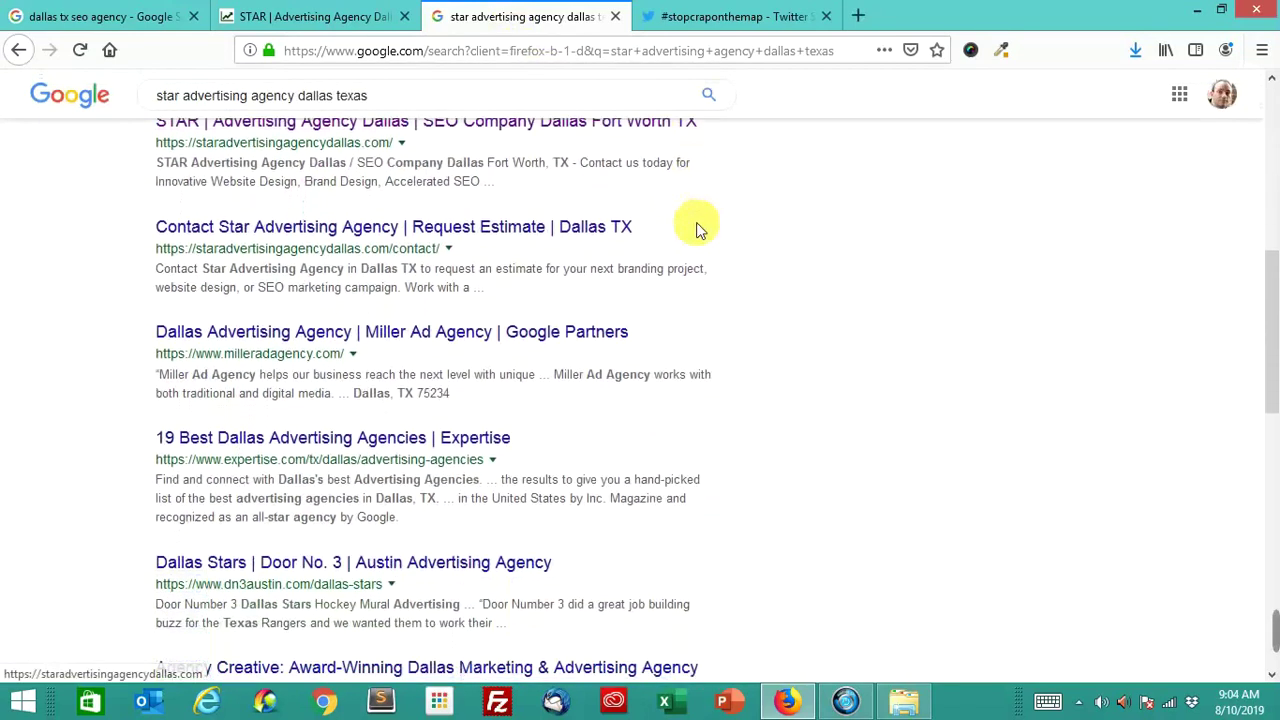
{"action": "scroll", "coordinate": [699, 229], "scroll_direction": "down", "scroll_amount": 3}
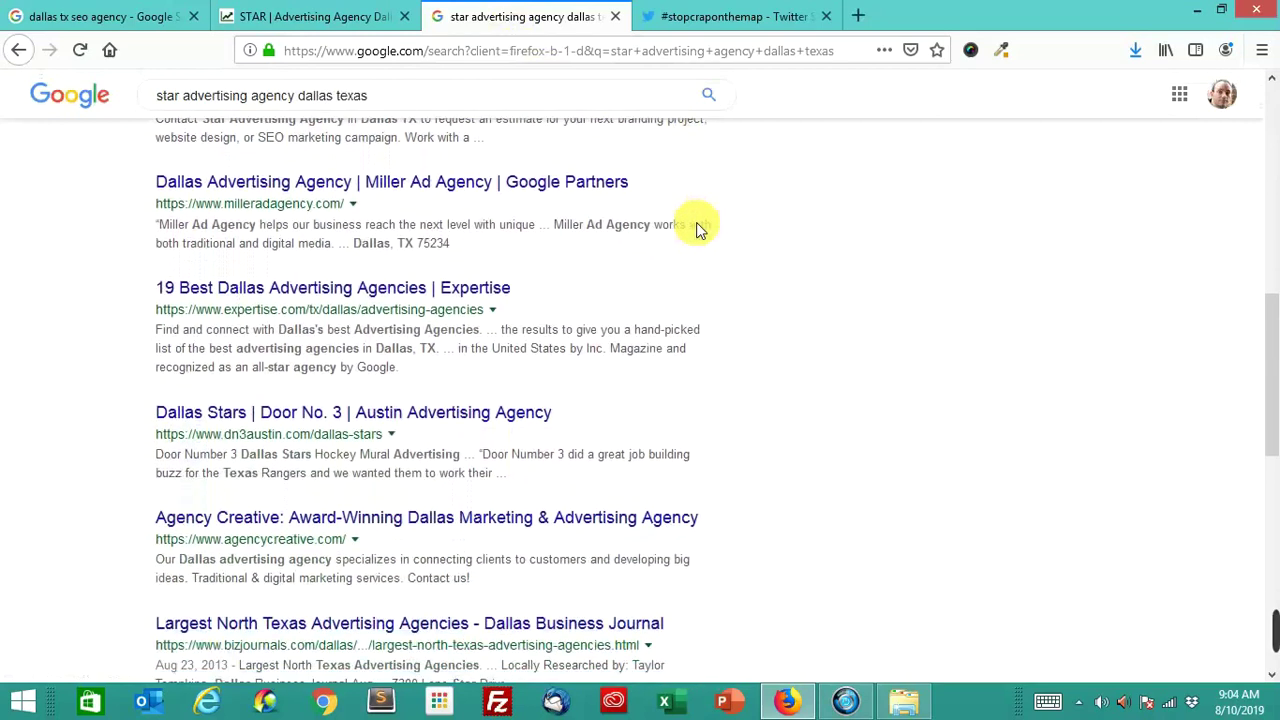
{"action": "scroll", "coordinate": [699, 229], "scroll_direction": "down", "scroll_amount": 3}
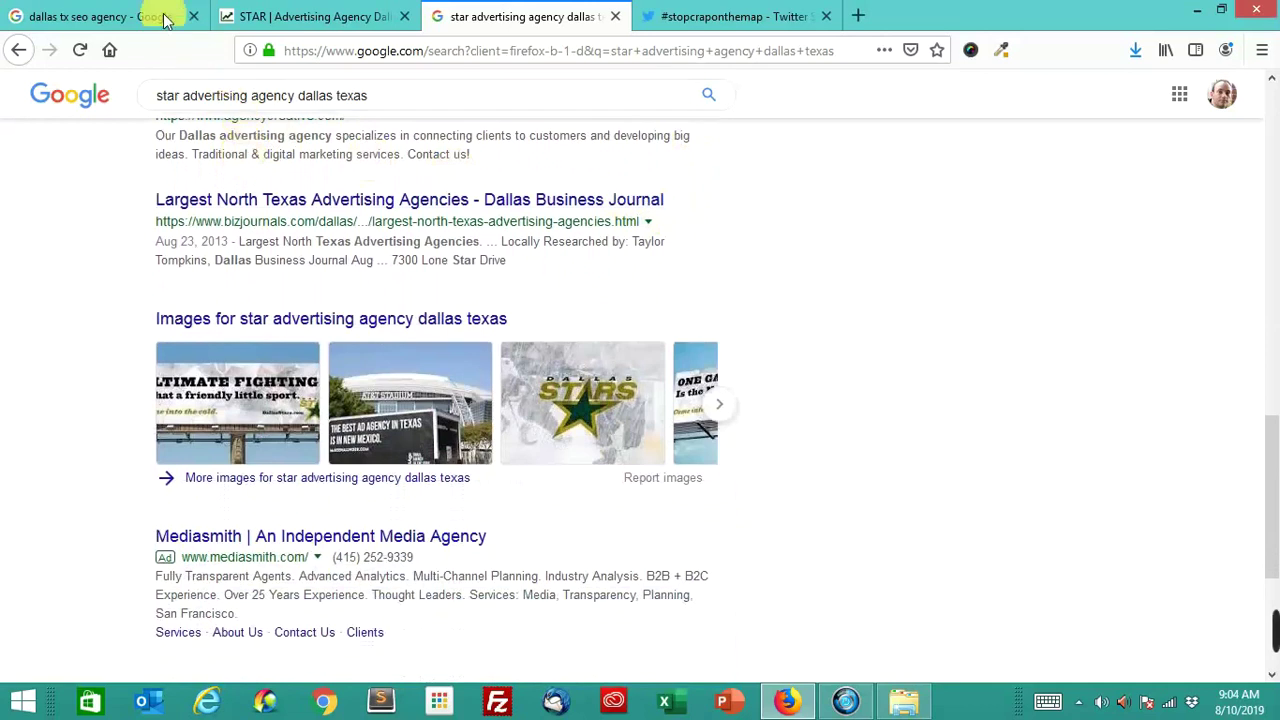
Step: Back on the 'dallas tx seo agency' results, open Suggest an edit on the Star listing
{"action": "left_click", "coordinate": [106, 16]}
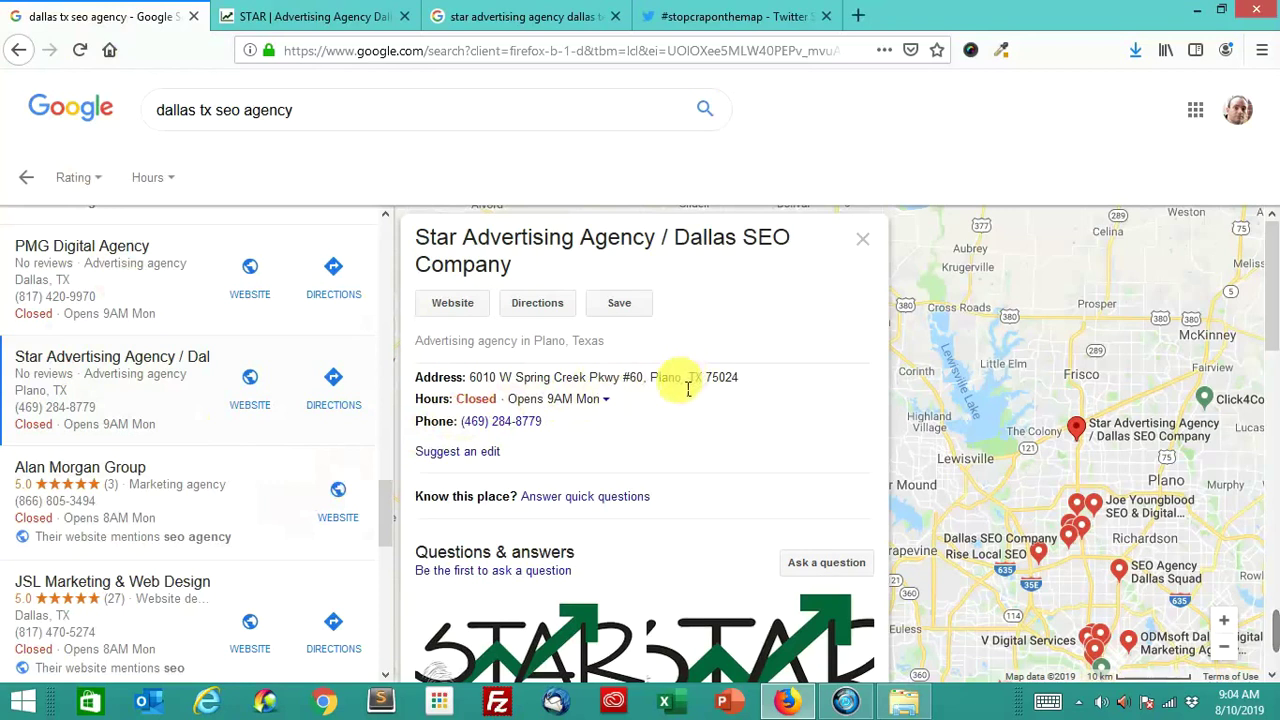
{"action": "scroll", "coordinate": [682, 390], "scroll_direction": "down", "scroll_amount": 2}
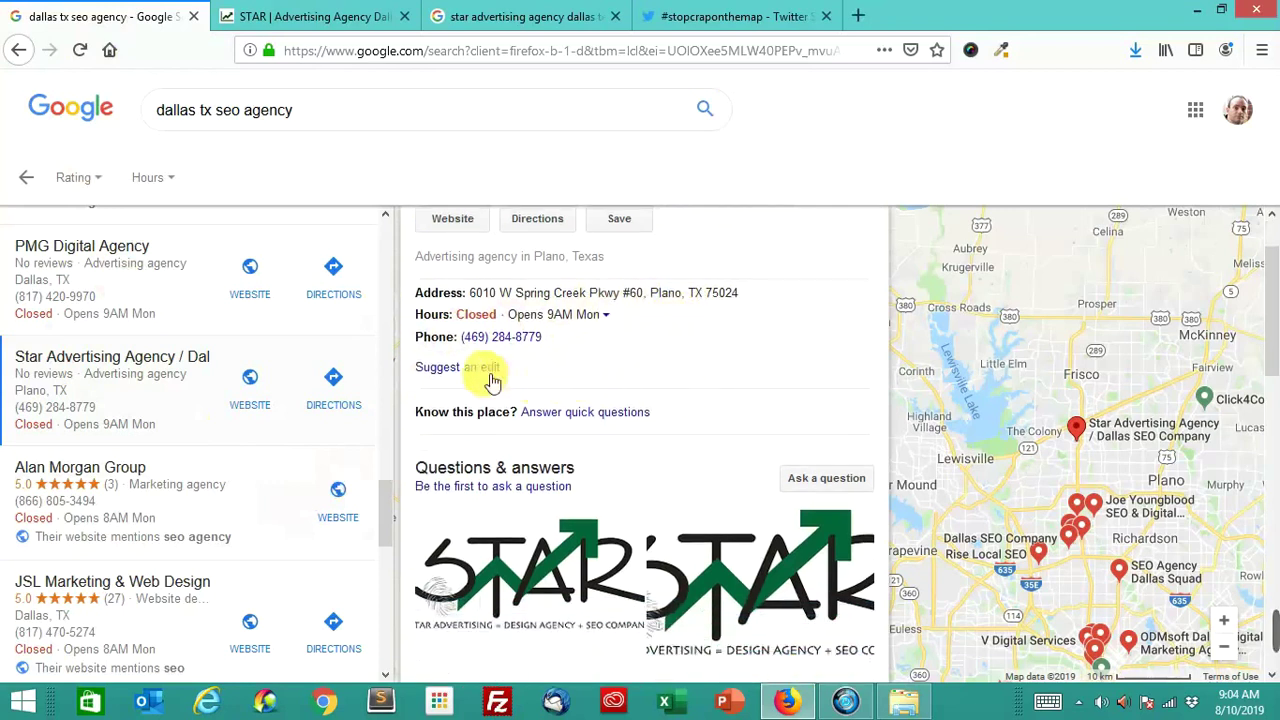
{"action": "left_click_drag", "start_coordinate": [512, 369], "coordinate": [418, 380]}
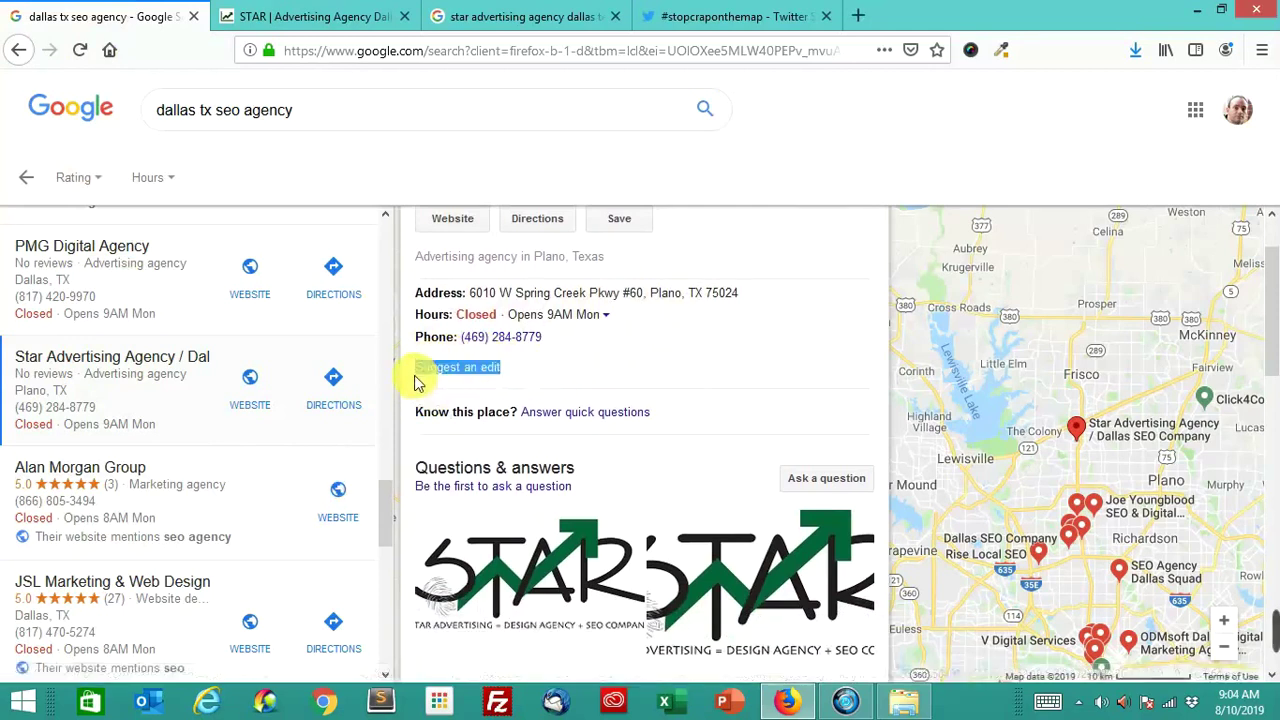
{"action": "left_click", "coordinate": [510, 386]}
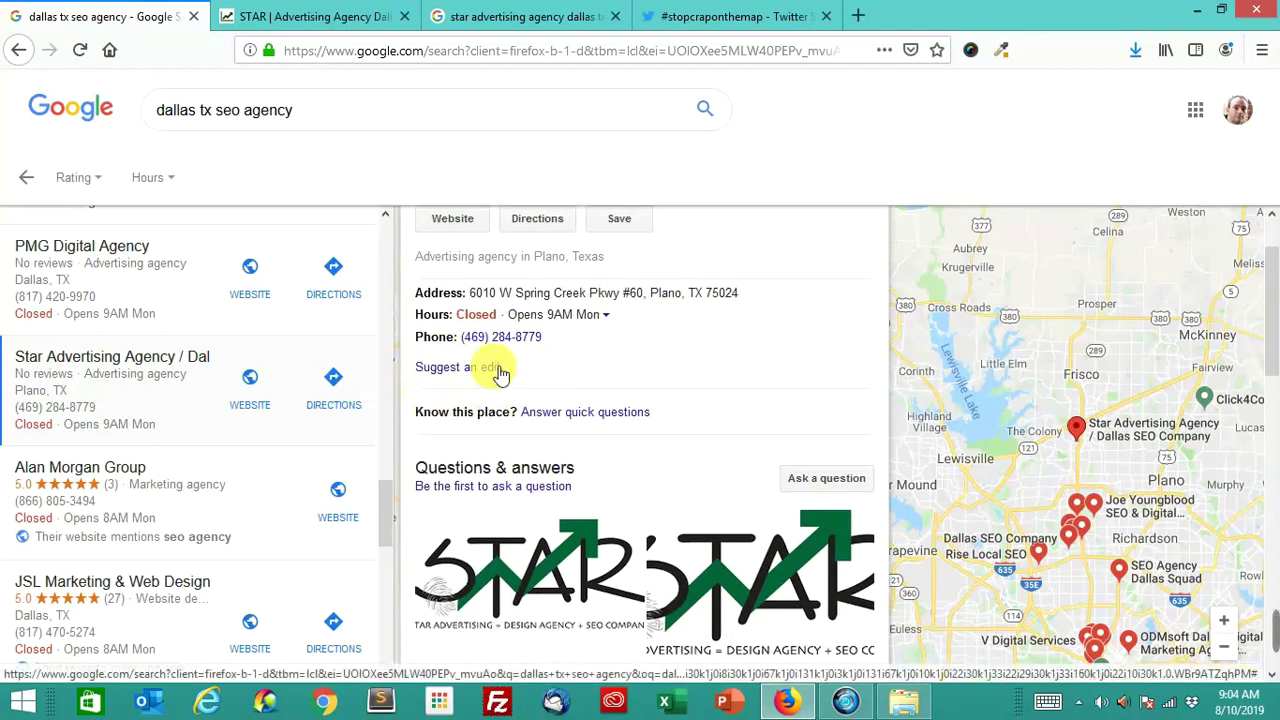
Step: Remove '/ Dallas SEO Company' from the listing name, leaving 'Star Advertising Agency', and submit
{"action": "left_click", "coordinate": [500, 369]}
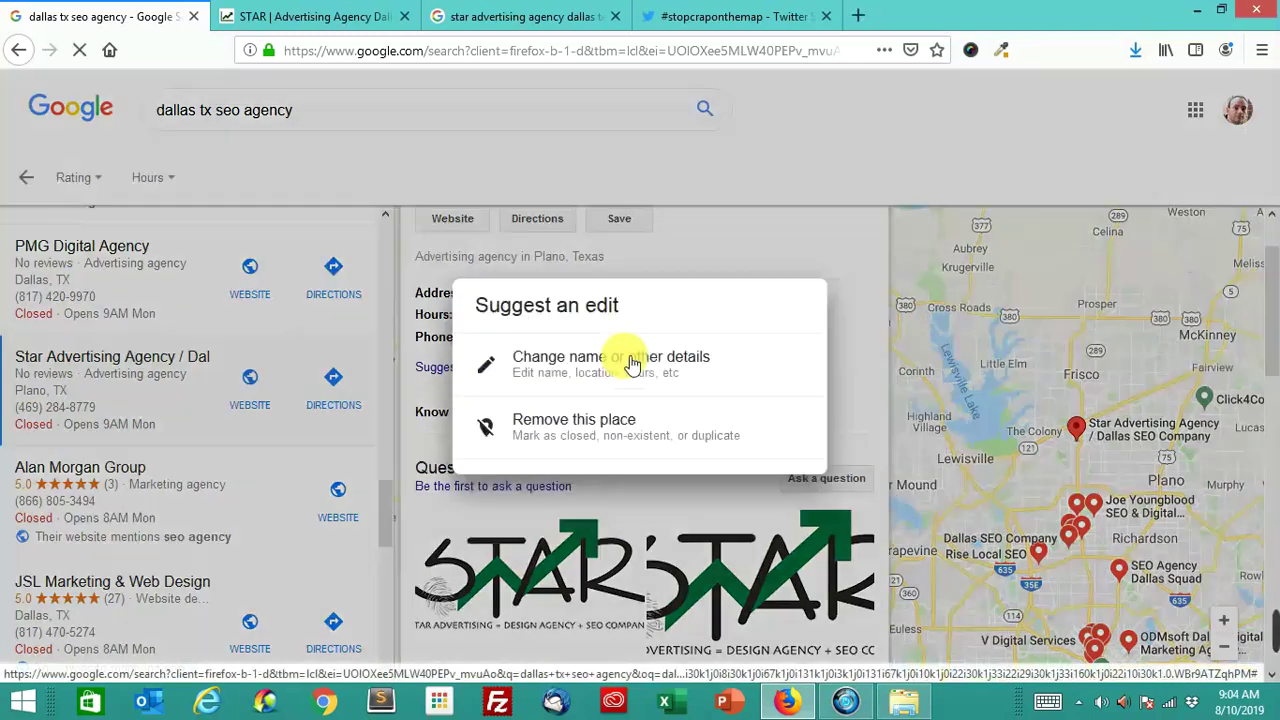
{"action": "left_click", "coordinate": [678, 383]}
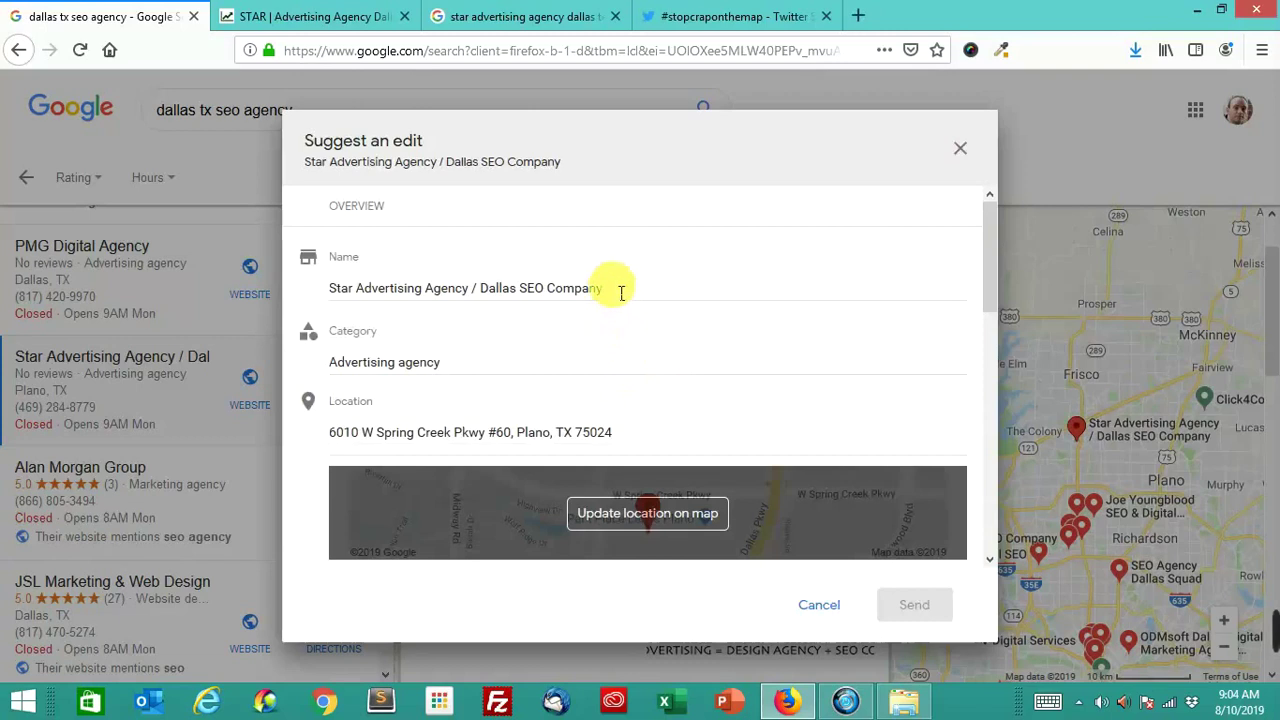
{"action": "left_click_drag", "start_coordinate": [612, 289], "coordinate": [481, 301]}
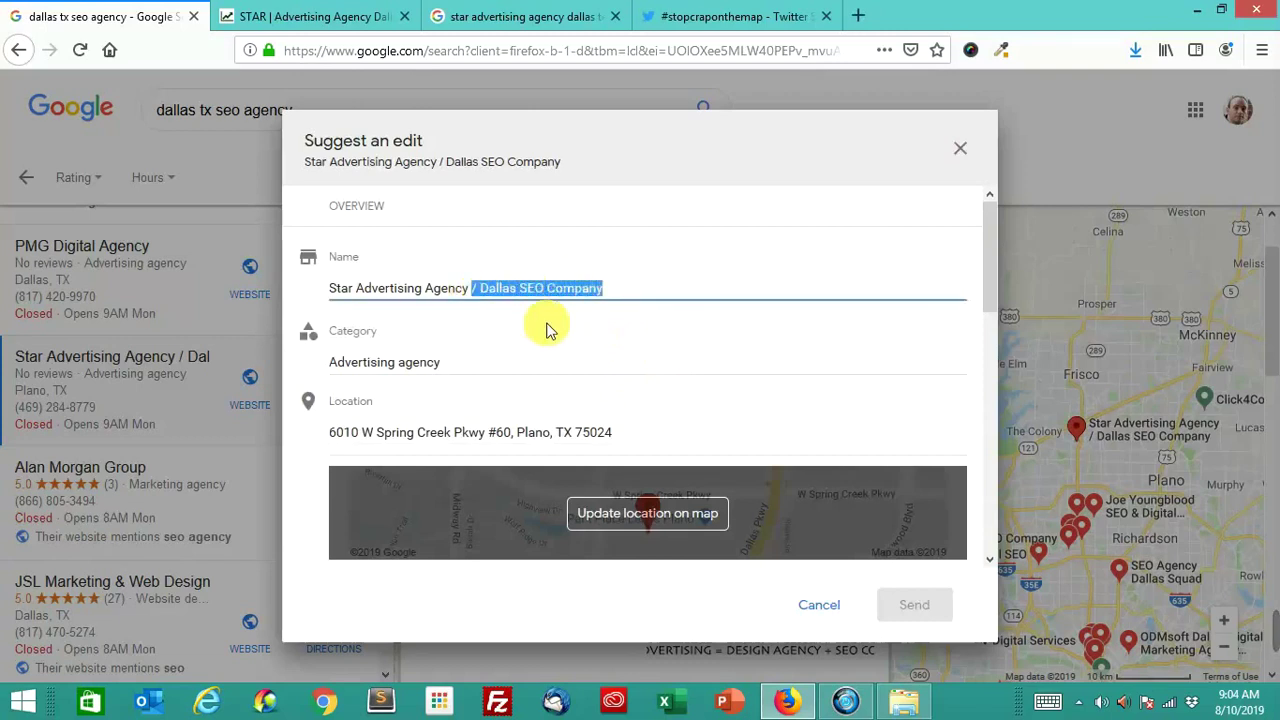
{"action": "key", "text": "BackSpace"}
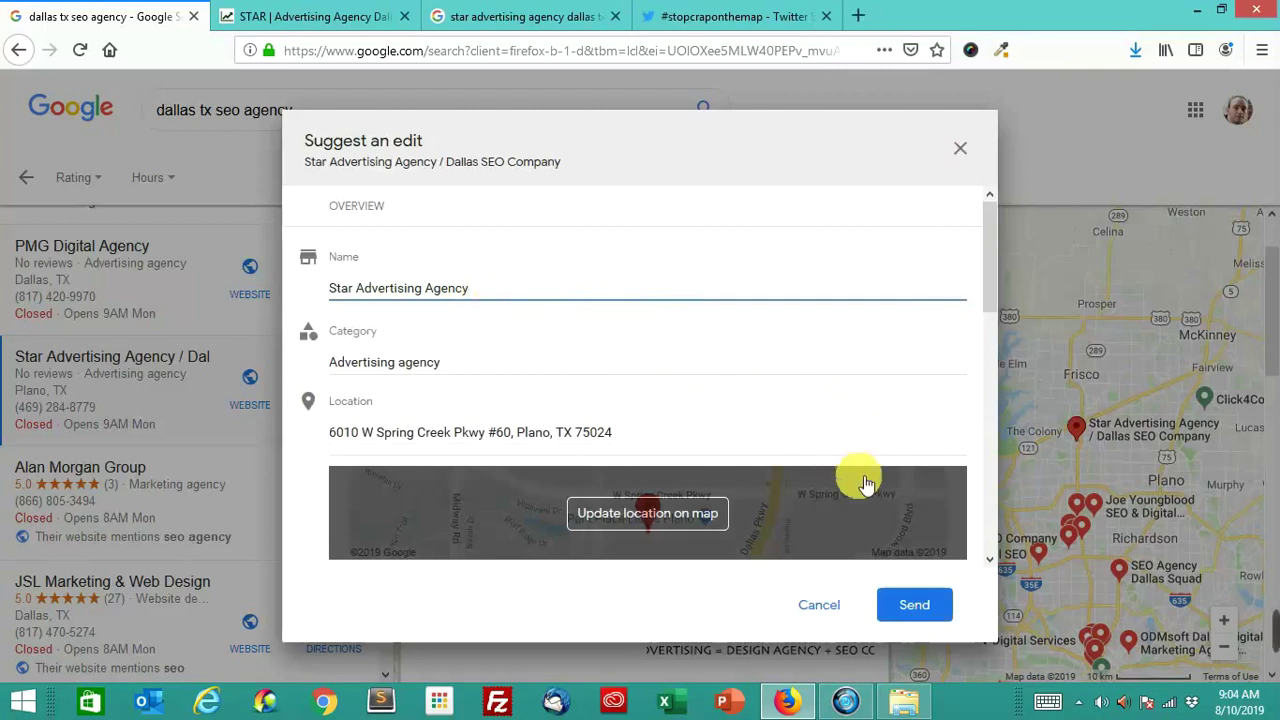
{"action": "left_click", "coordinate": [914, 604]}
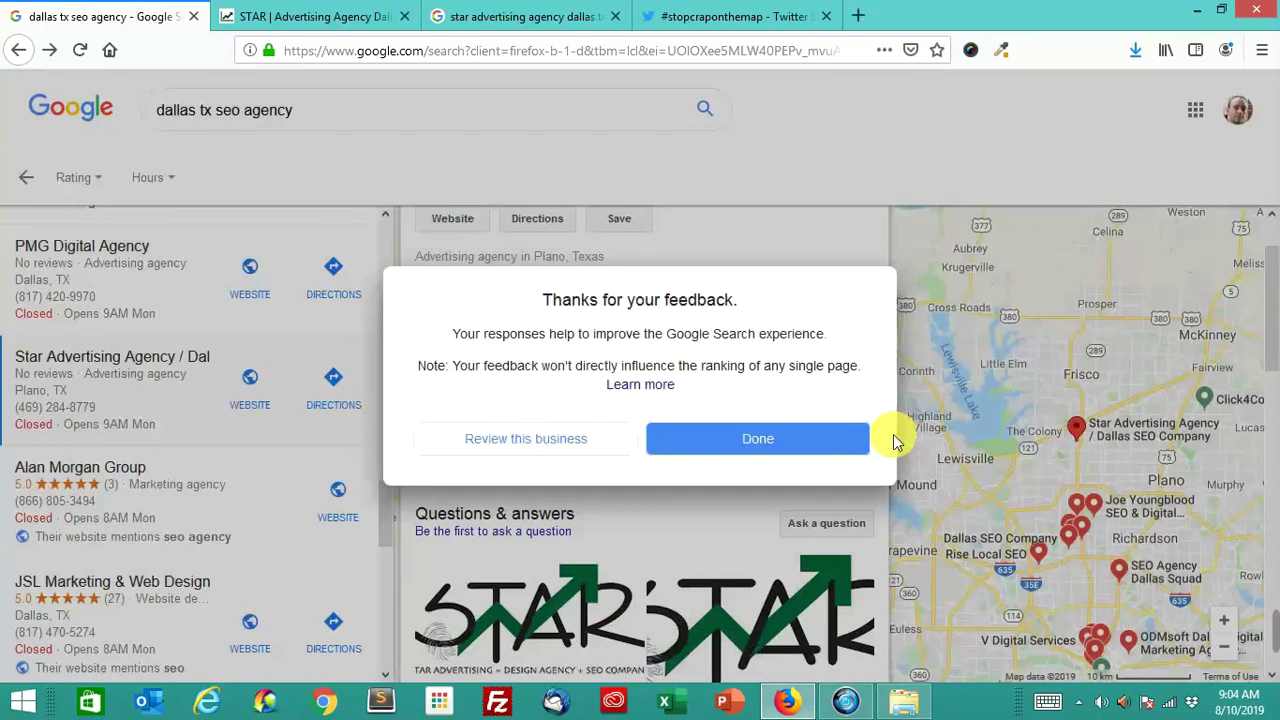
{"action": "left_click", "coordinate": [843, 436]}
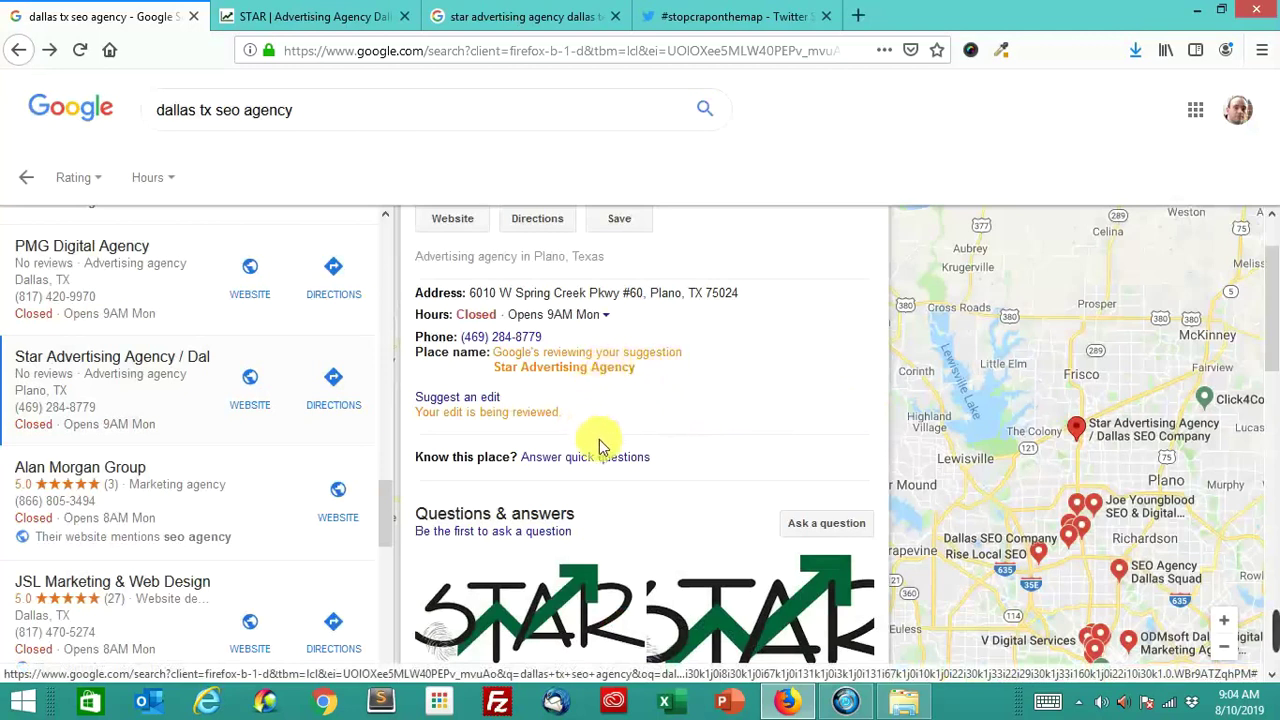
{"action": "left_click", "coordinate": [334, 16]}
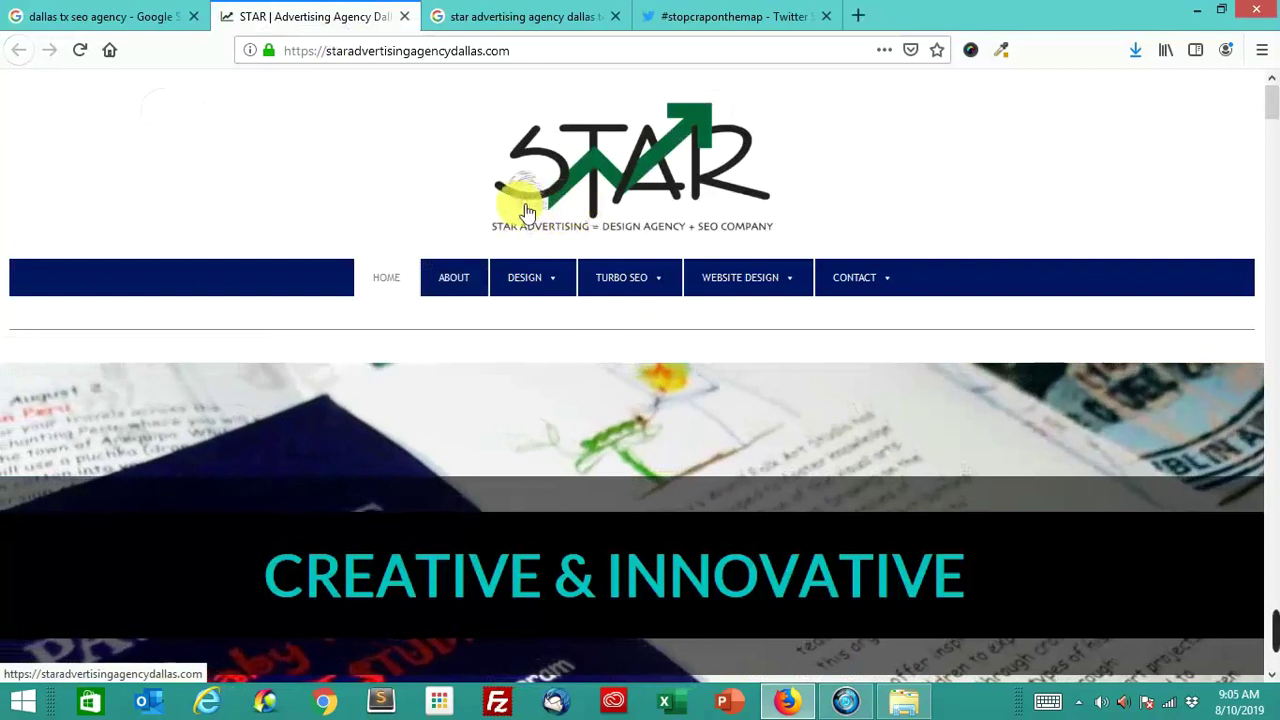
Step: Compare the 'star advertising agency dallas texas' results with the tweet's spammy Chicago listings
{"action": "left_click", "coordinate": [500, 17]}
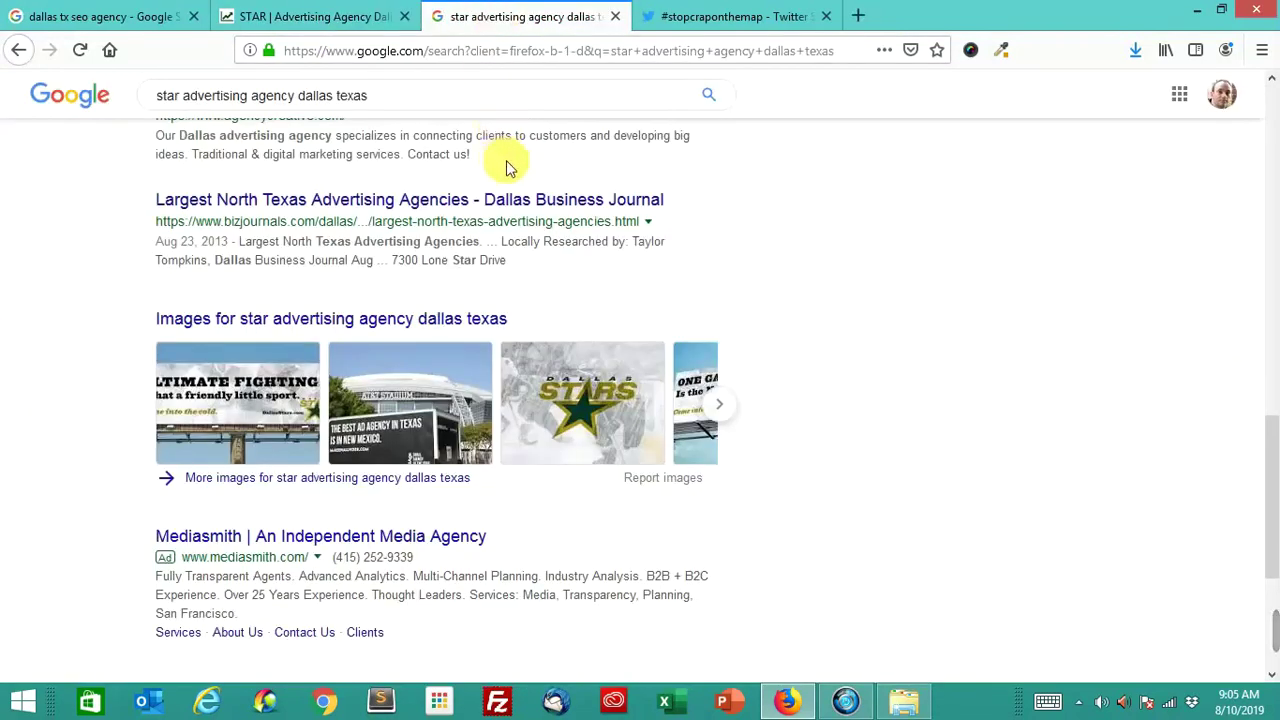
{"action": "scroll", "coordinate": [560, 200], "scroll_direction": "up", "scroll_amount": 5}
{"action": "scroll", "coordinate": [619, 243], "scroll_direction": "up", "scroll_amount": 6}
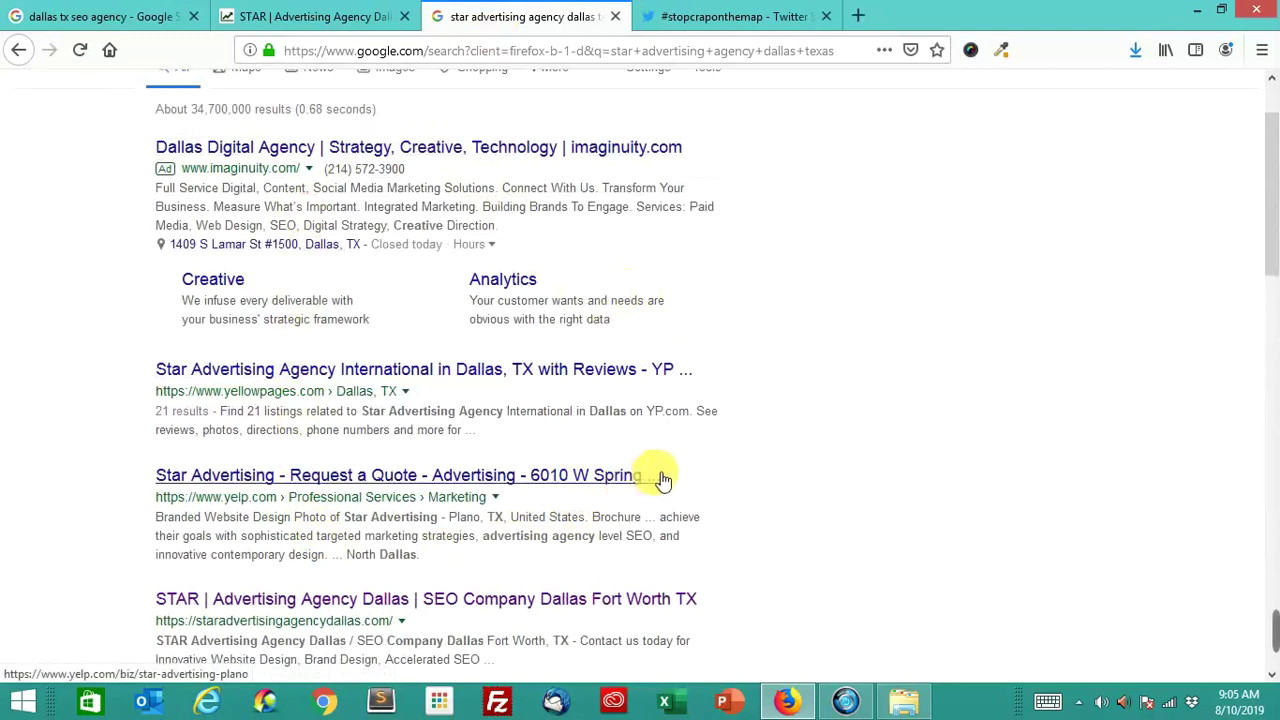
{"action": "left_click", "coordinate": [745, 16]}
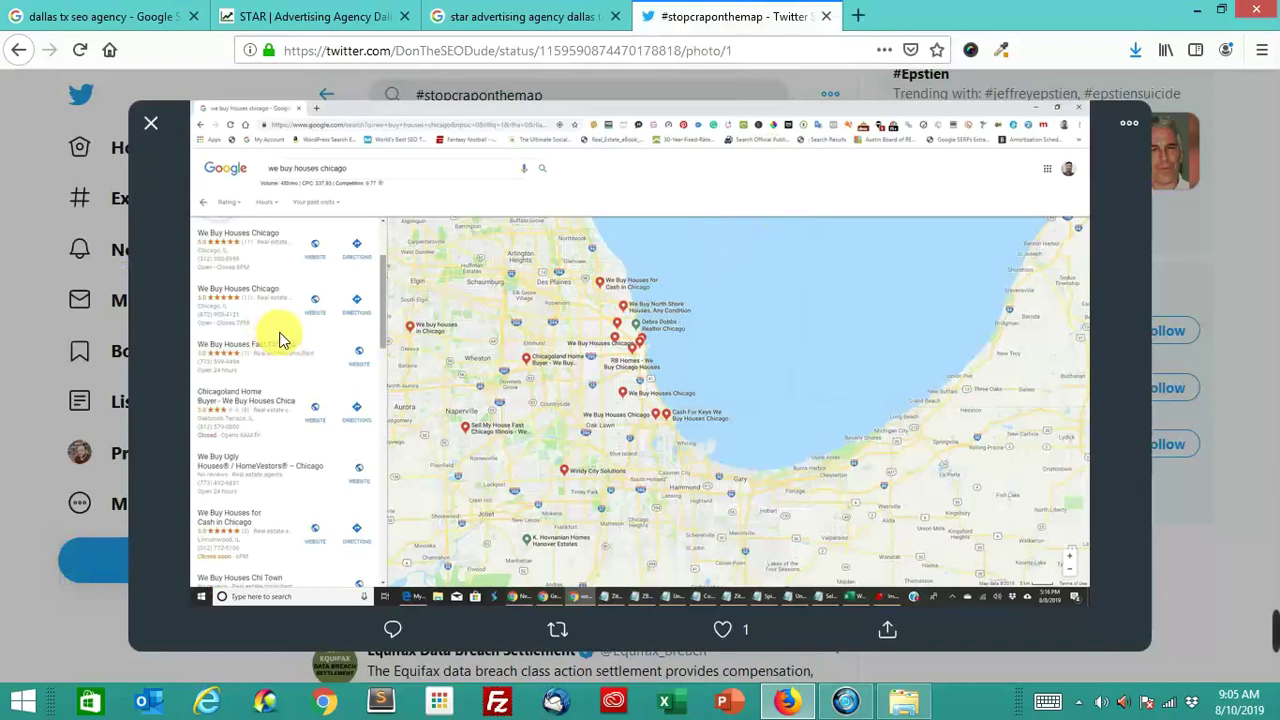
{"action": "left_click", "coordinate": [512, 17]}
{"action": "scroll", "coordinate": [514, 234], "scroll_direction": "up", "scroll_amount": 2}
Step: Search 'we buy houses chicago' and open the We Buy North Shore Houses listing
{"action": "left_click", "coordinate": [433, 107]}
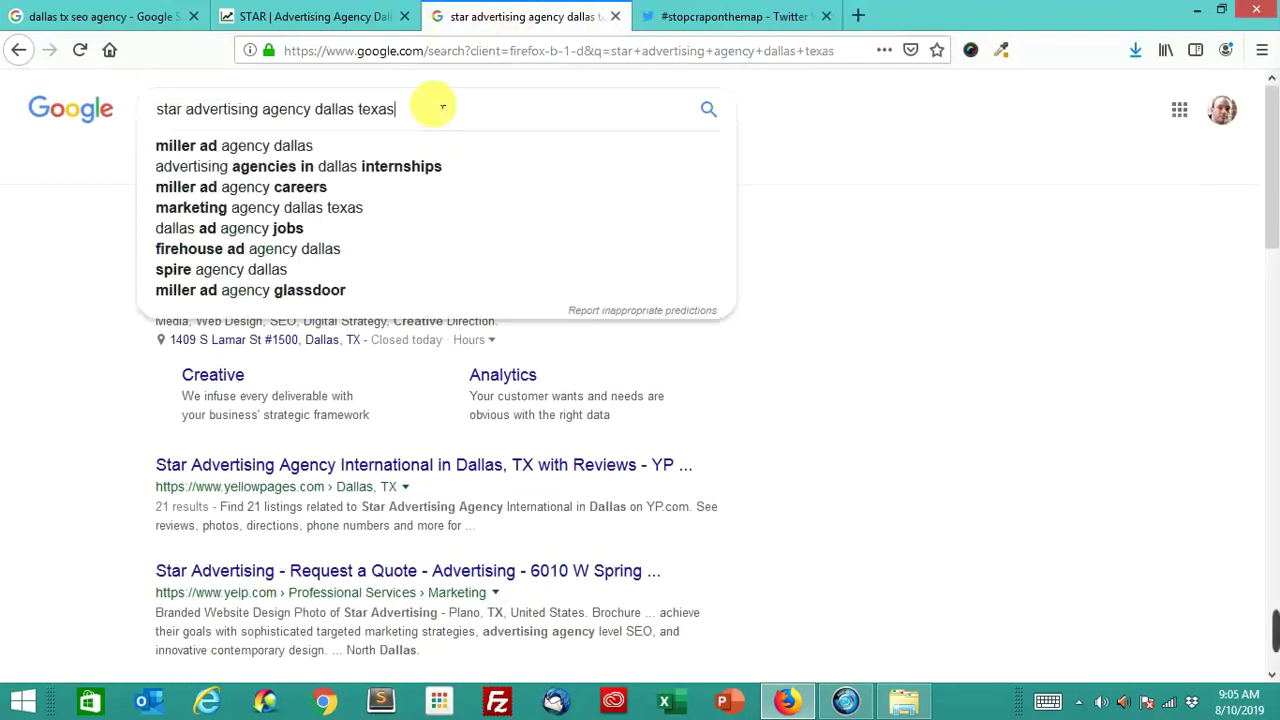
{"action": "triple_click", "coordinate": [433, 107]}
{"action": "type", "text": "we"}
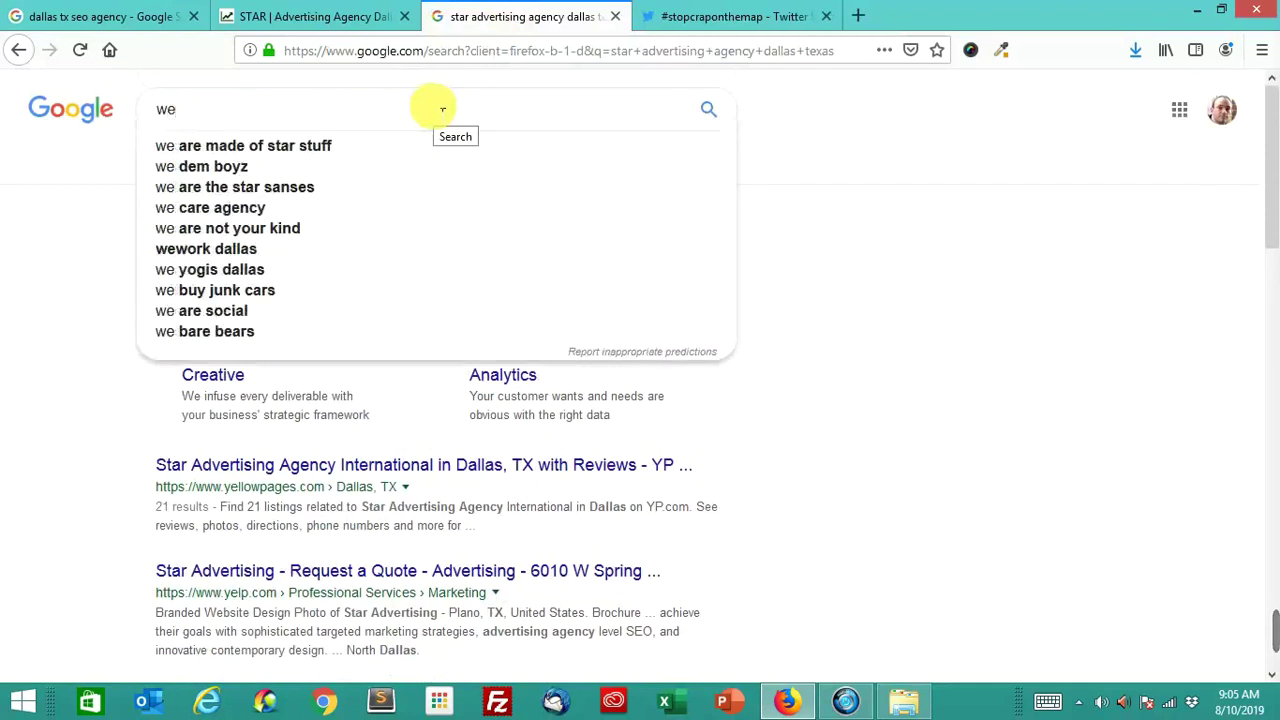
{"action": "type", "text": " buy houses"}
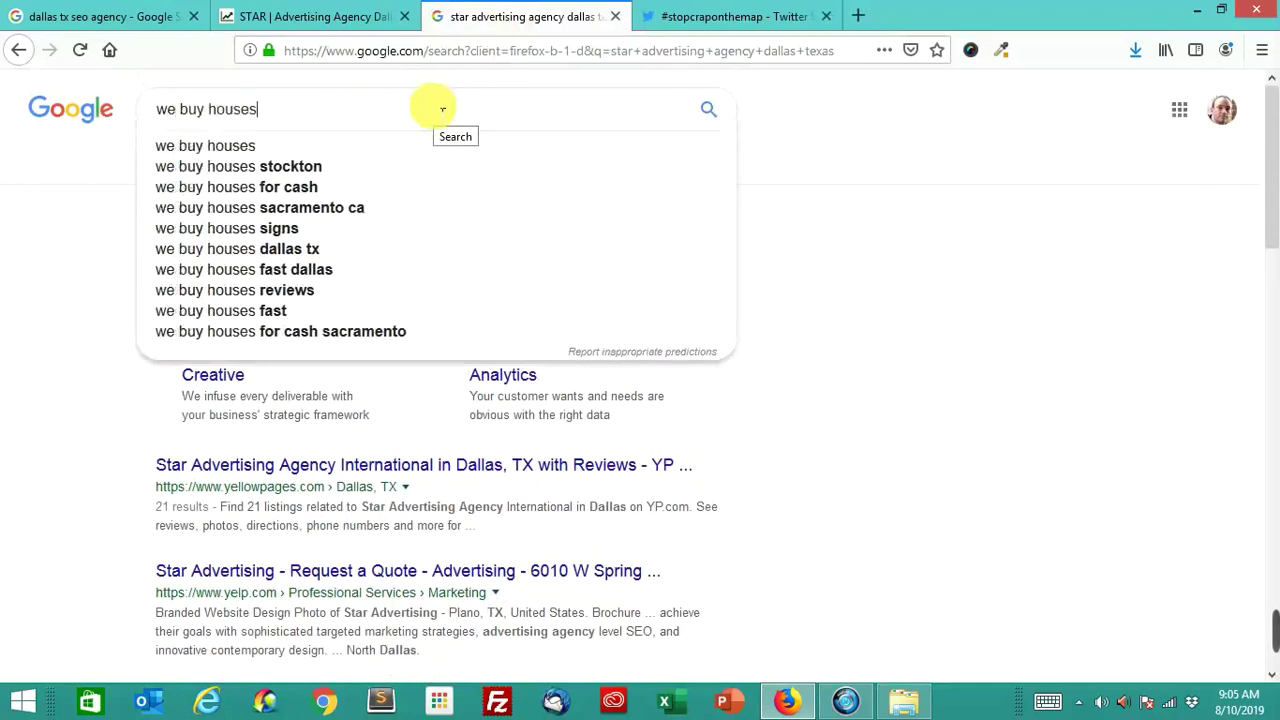
{"action": "type", "text": " chicago"}
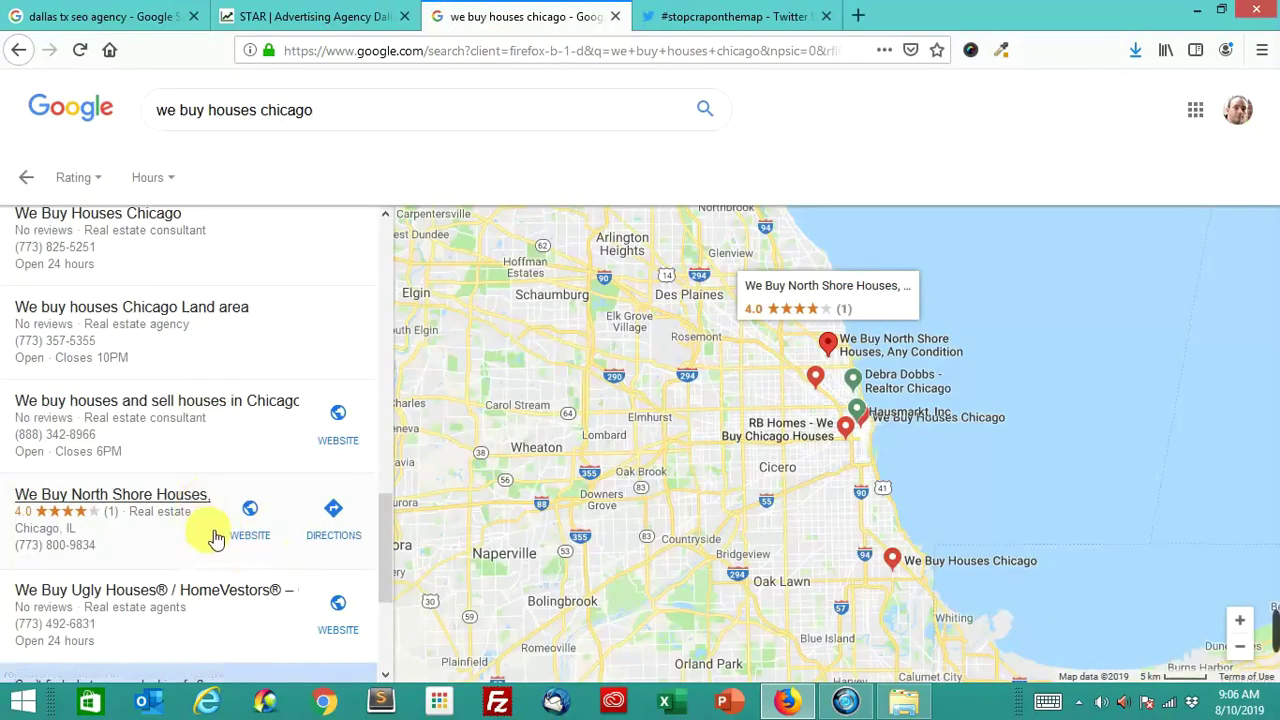
{"action": "left_click", "coordinate": [245, 501]}
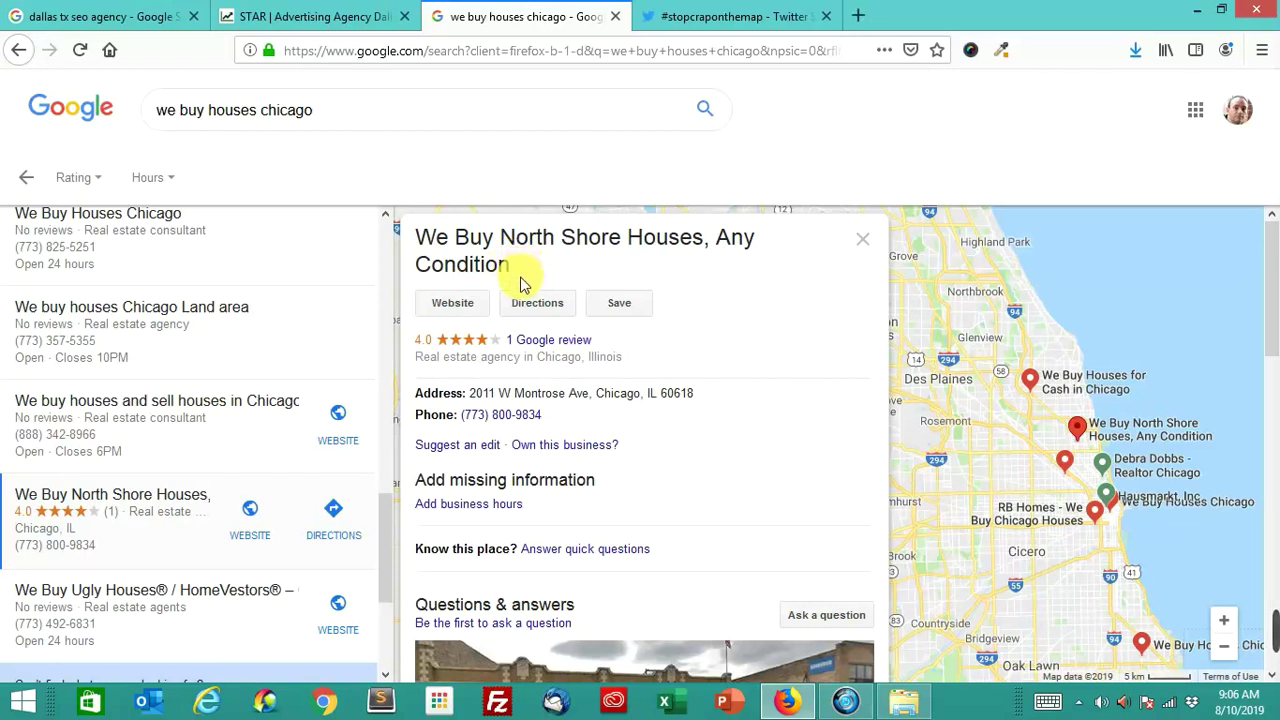
Step: Open the listing's website in a new tab and view its Contact Us page
{"action": "right_click", "coordinate": [459, 309]}
{"action": "left_click", "coordinate": [489, 327]}
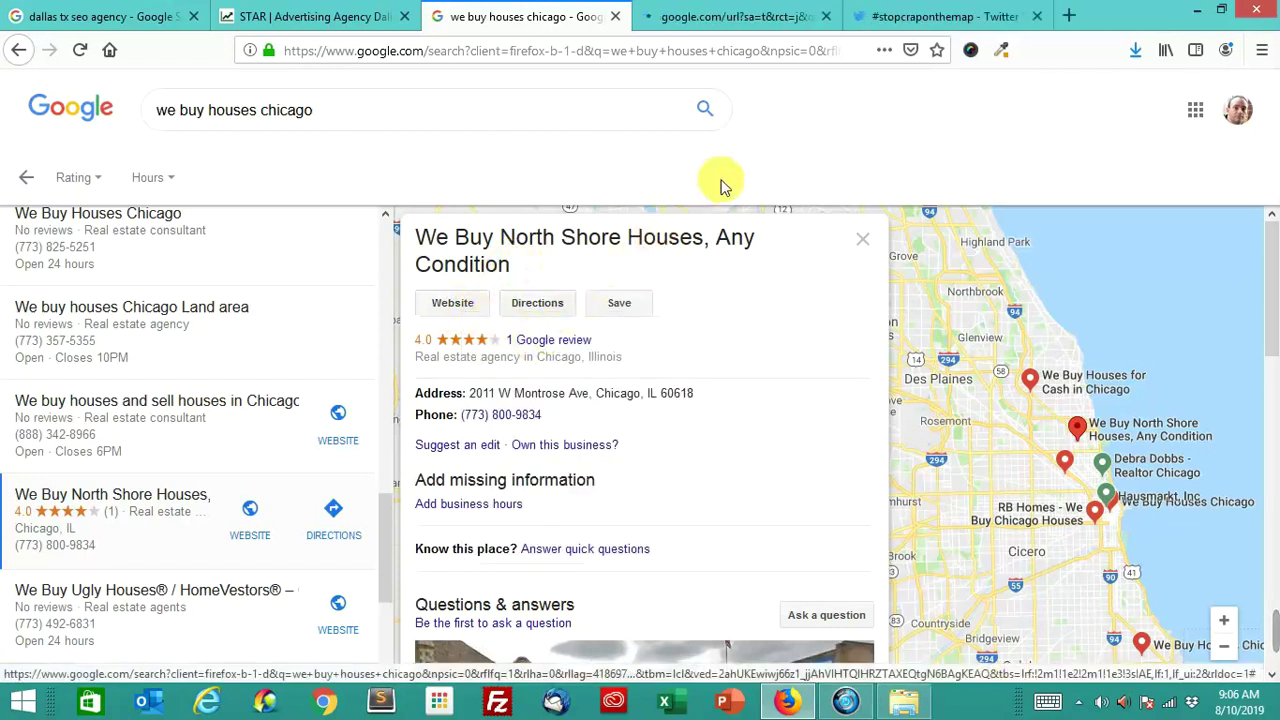
{"action": "left_click", "coordinate": [766, 20]}
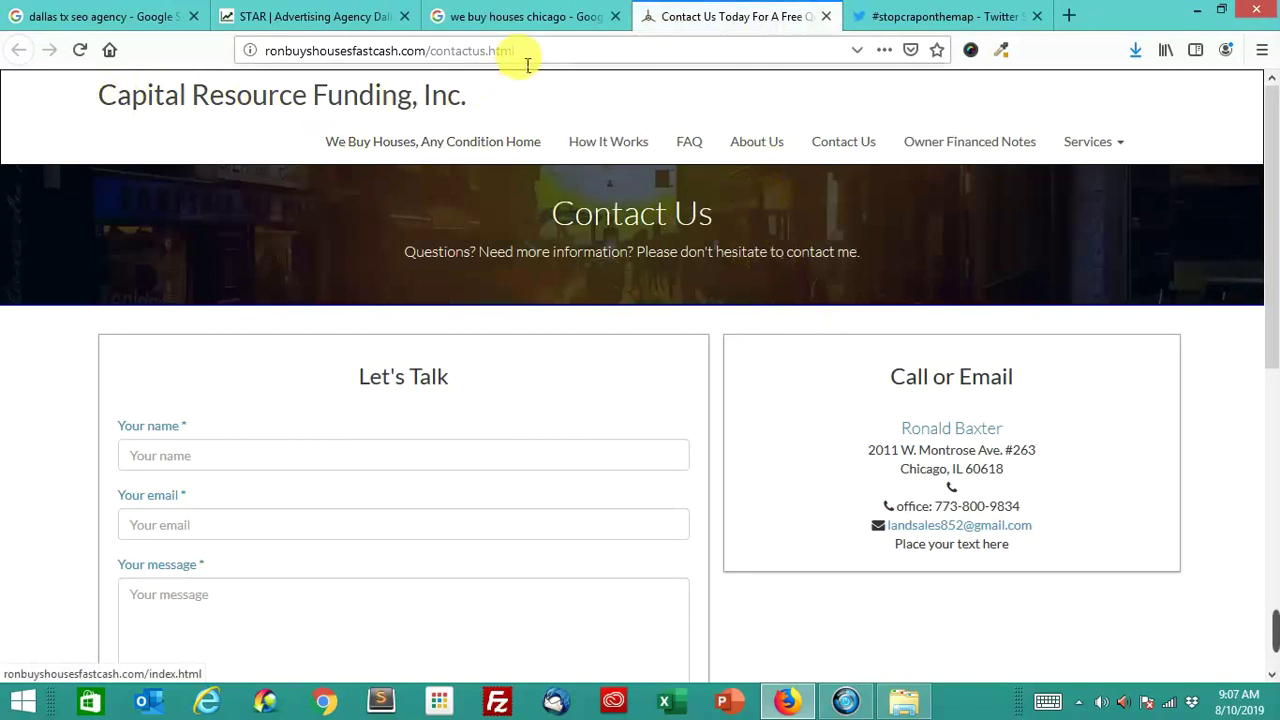
Step: Return to the We Buy North Shore Houses listing and open Suggest an edit
{"action": "left_click", "coordinate": [529, 22]}
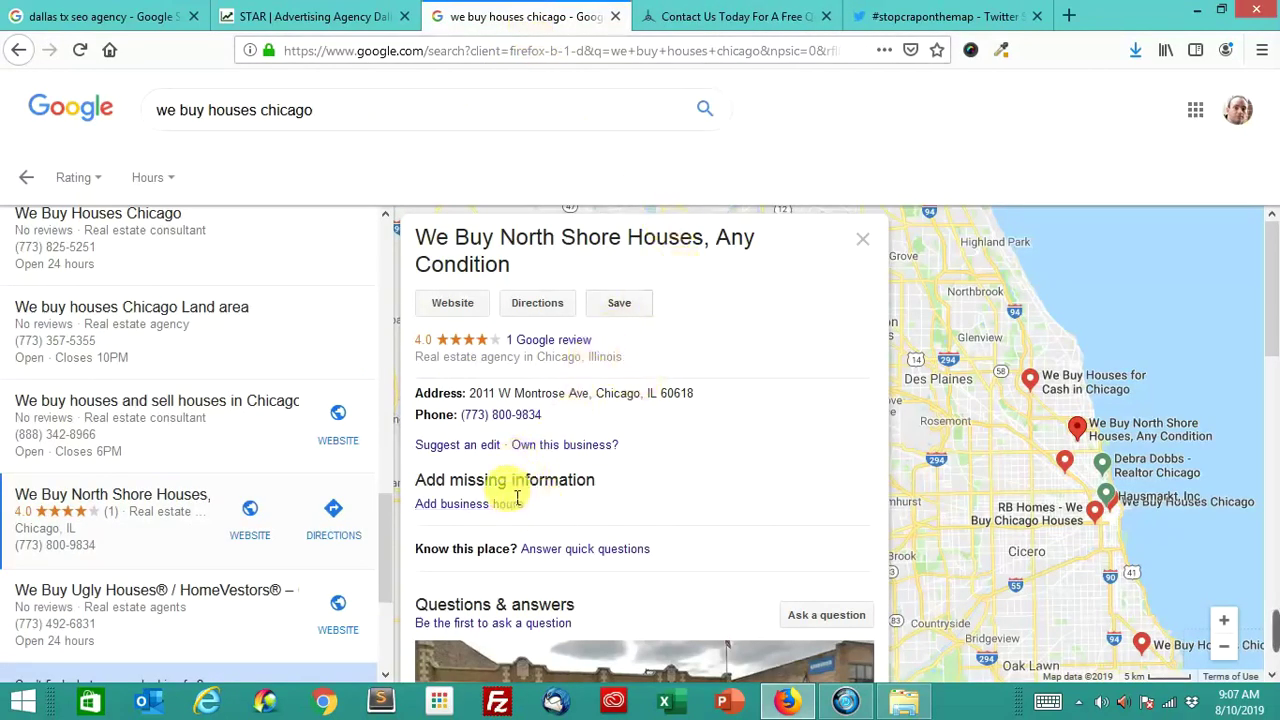
{"action": "left_click", "coordinate": [490, 448]}
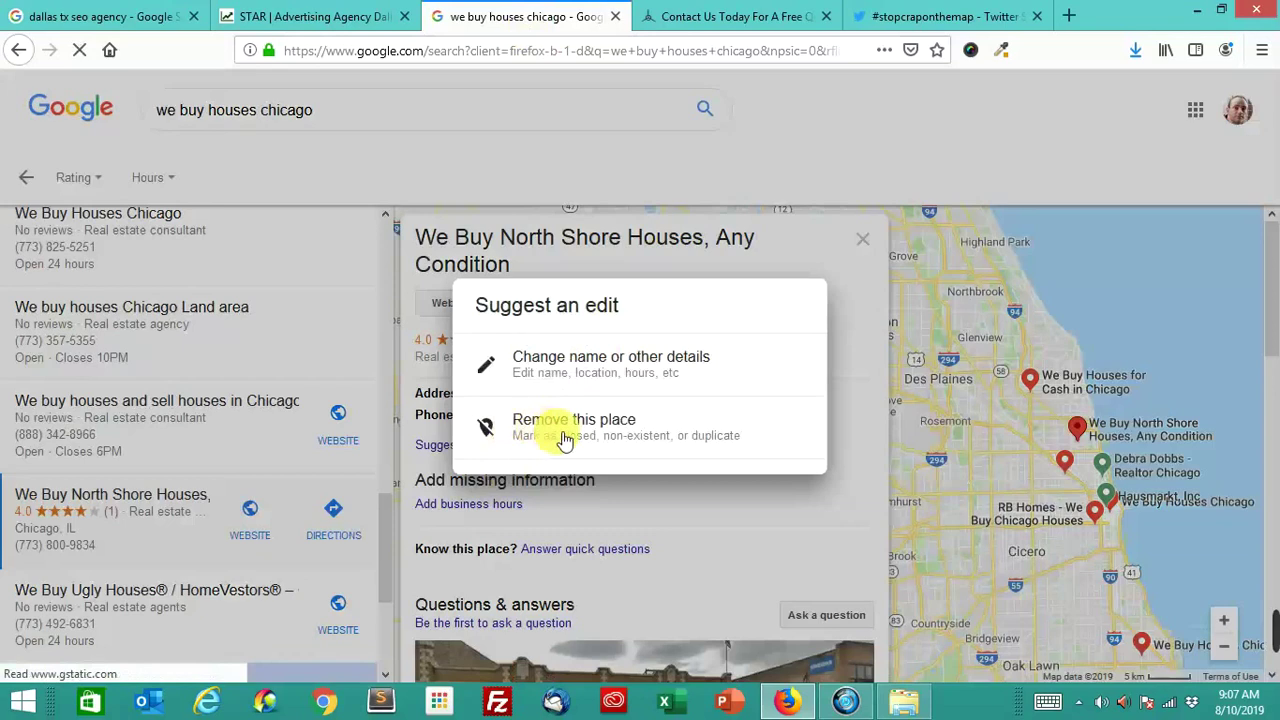
Step: Rename the listing to 'Capital Resource Funding, Inc.' and submit it as a name fix
{"action": "left_click", "coordinate": [630, 366]}
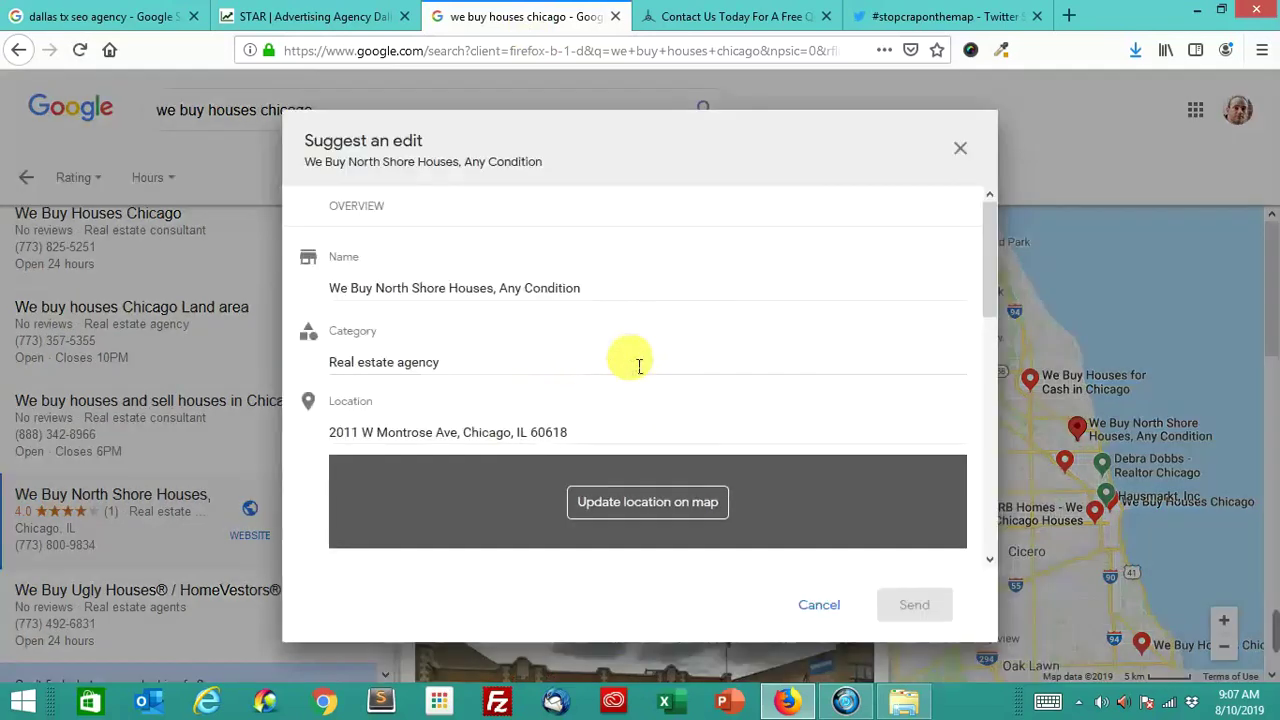
{"action": "triple_click", "coordinate": [511, 297]}
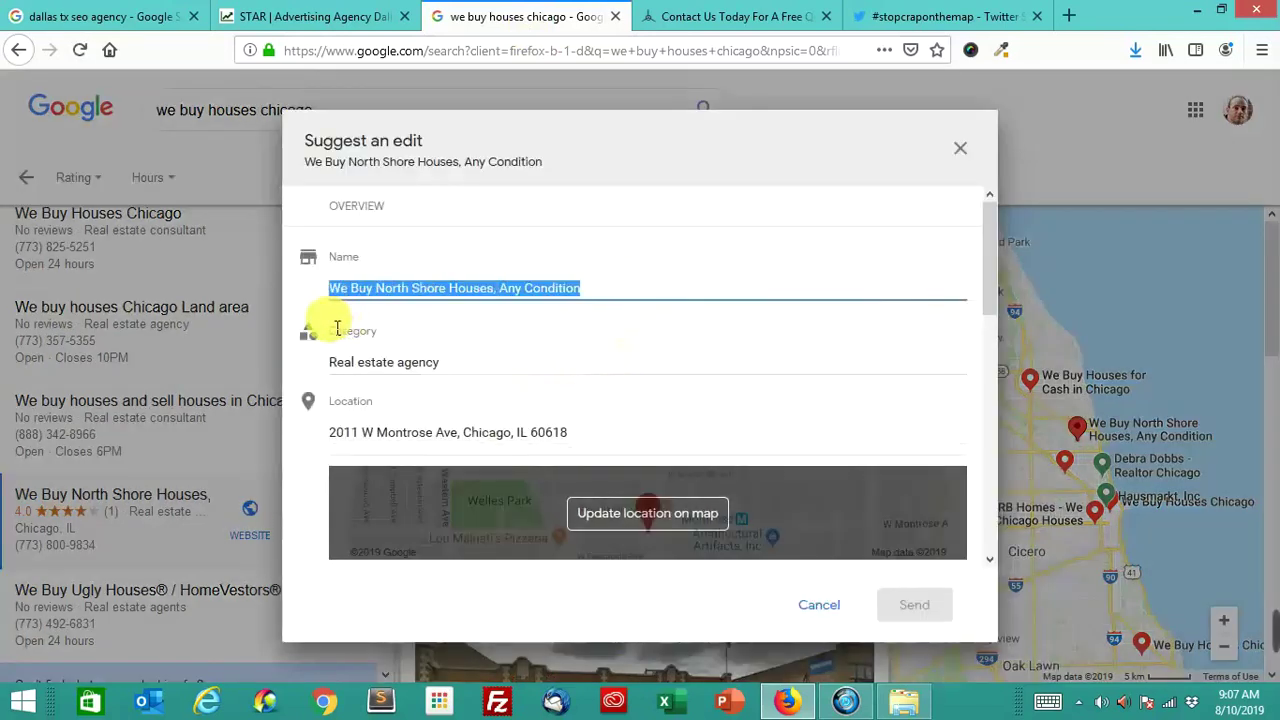
{"action": "left_click", "coordinate": [728, 18]}
{"action": "left_click", "coordinate": [523, 16]}
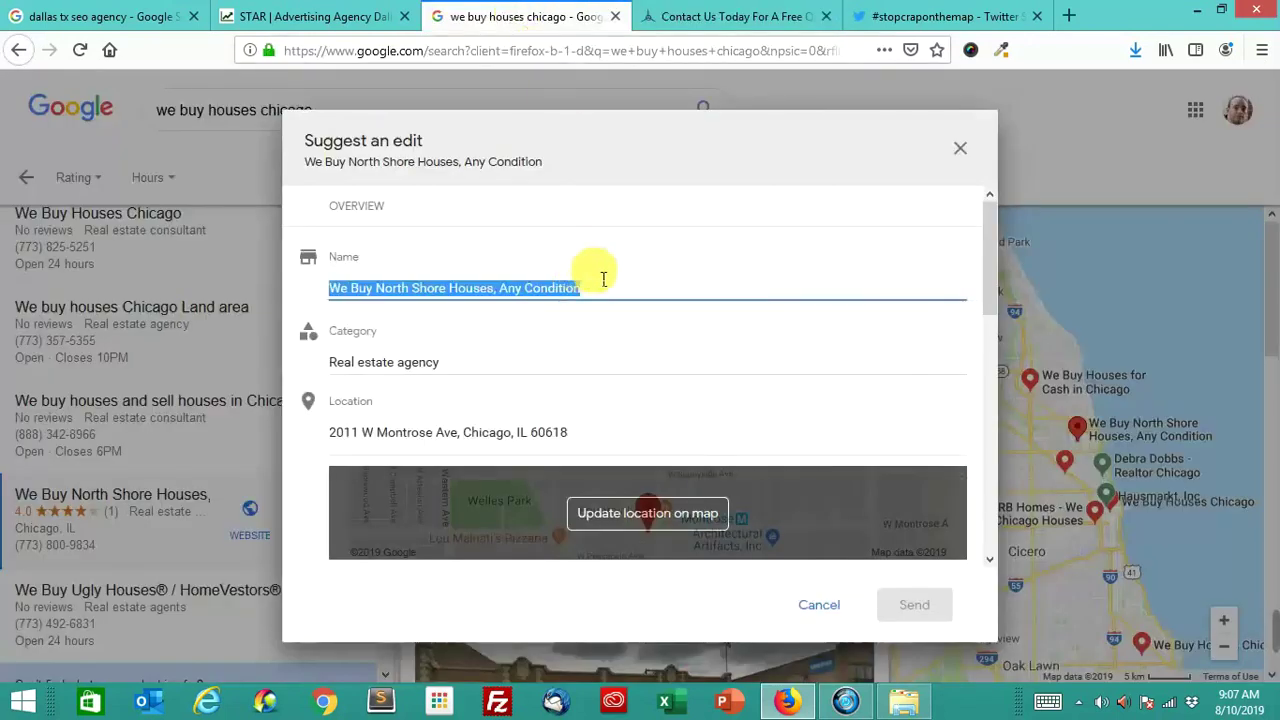
{"action": "type", "text": "Capi"}
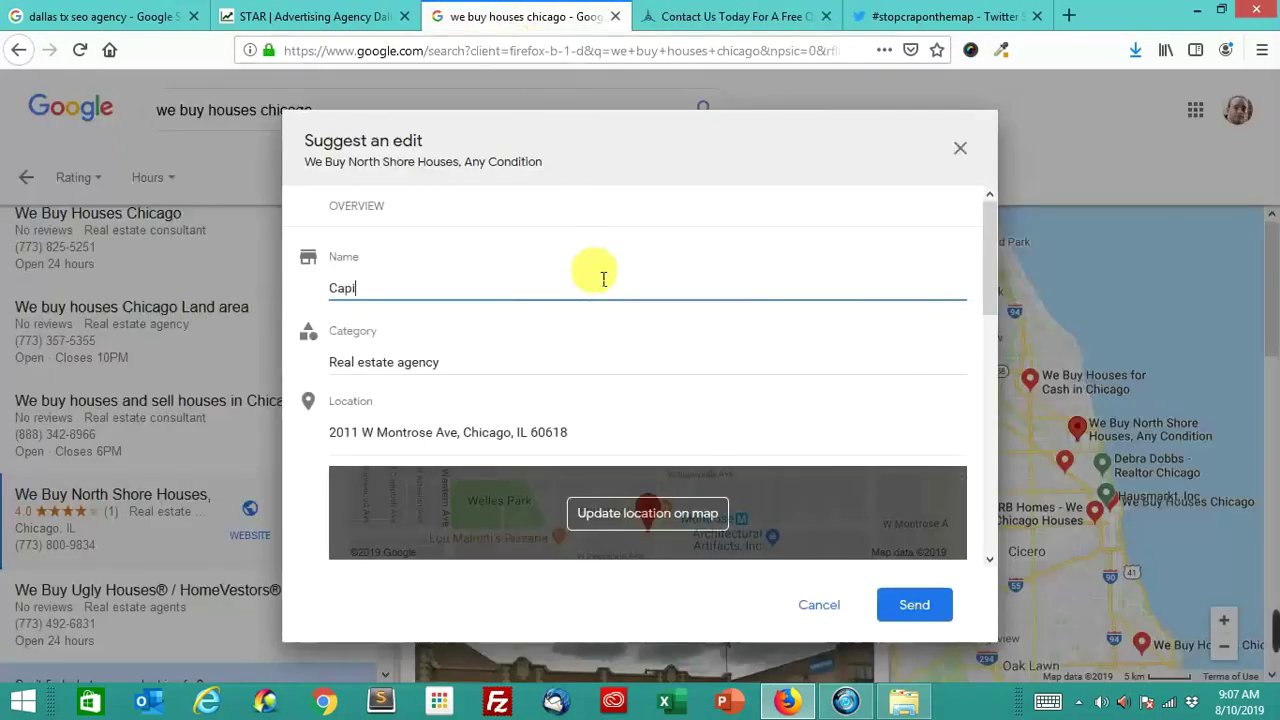
{"action": "type", "text": "tal Resourc"}
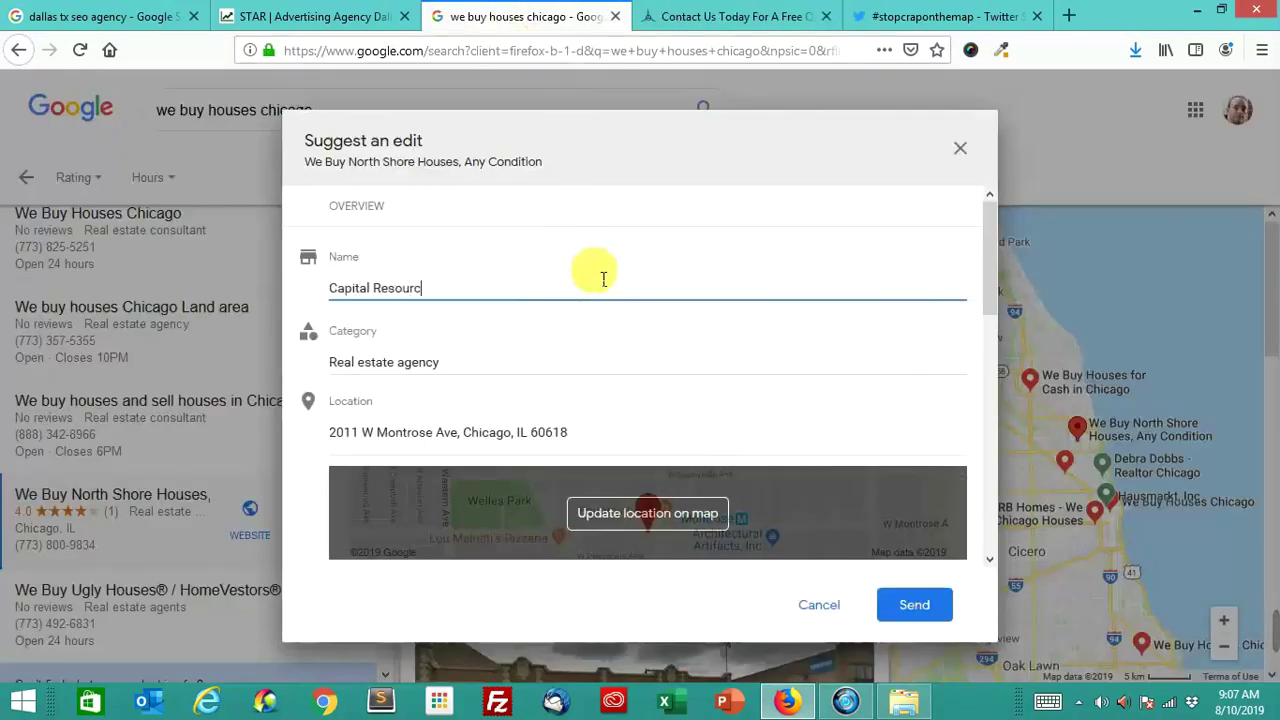
{"action": "type", "text": "e Funding, Inc."}
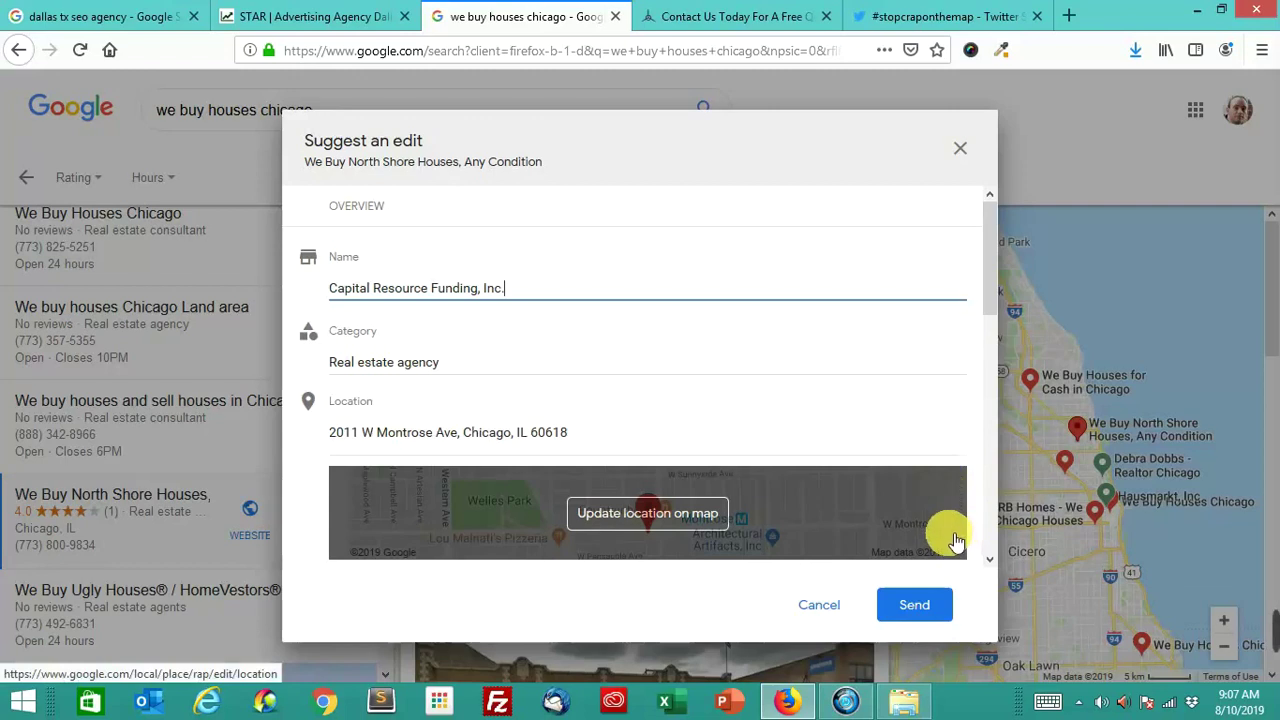
{"action": "left_click", "coordinate": [955, 598]}
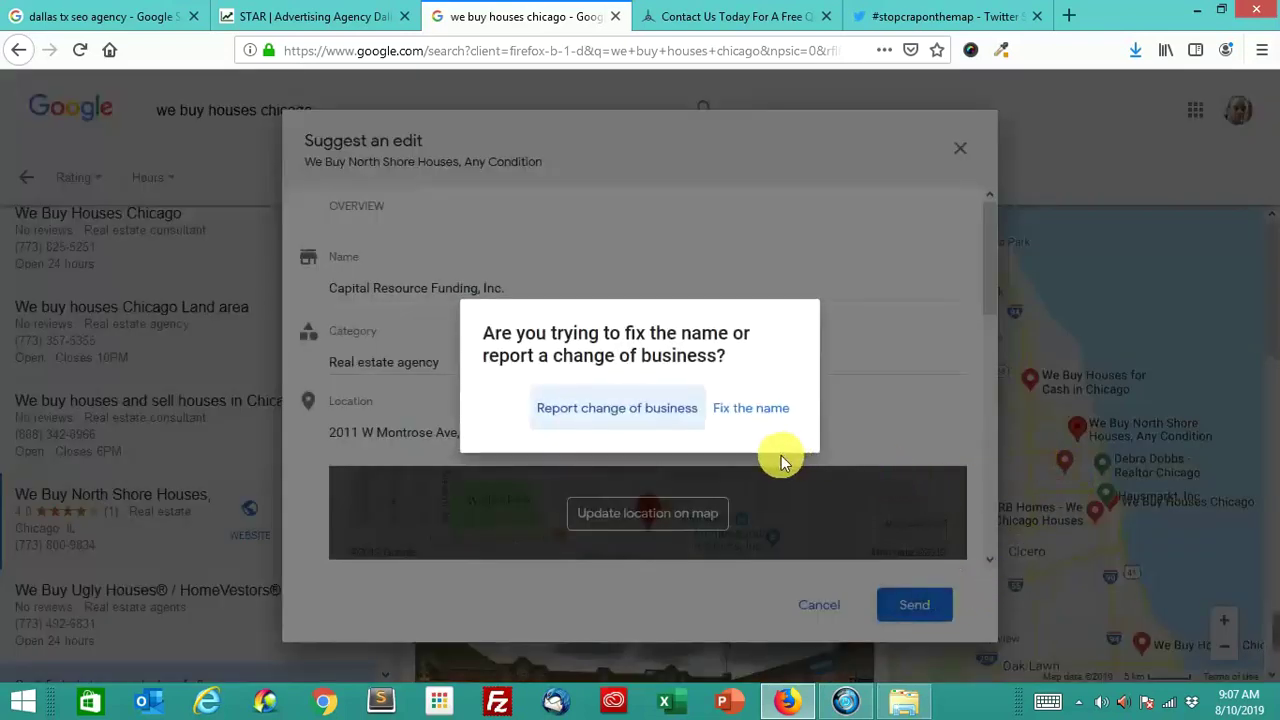
{"action": "left_click", "coordinate": [760, 410]}
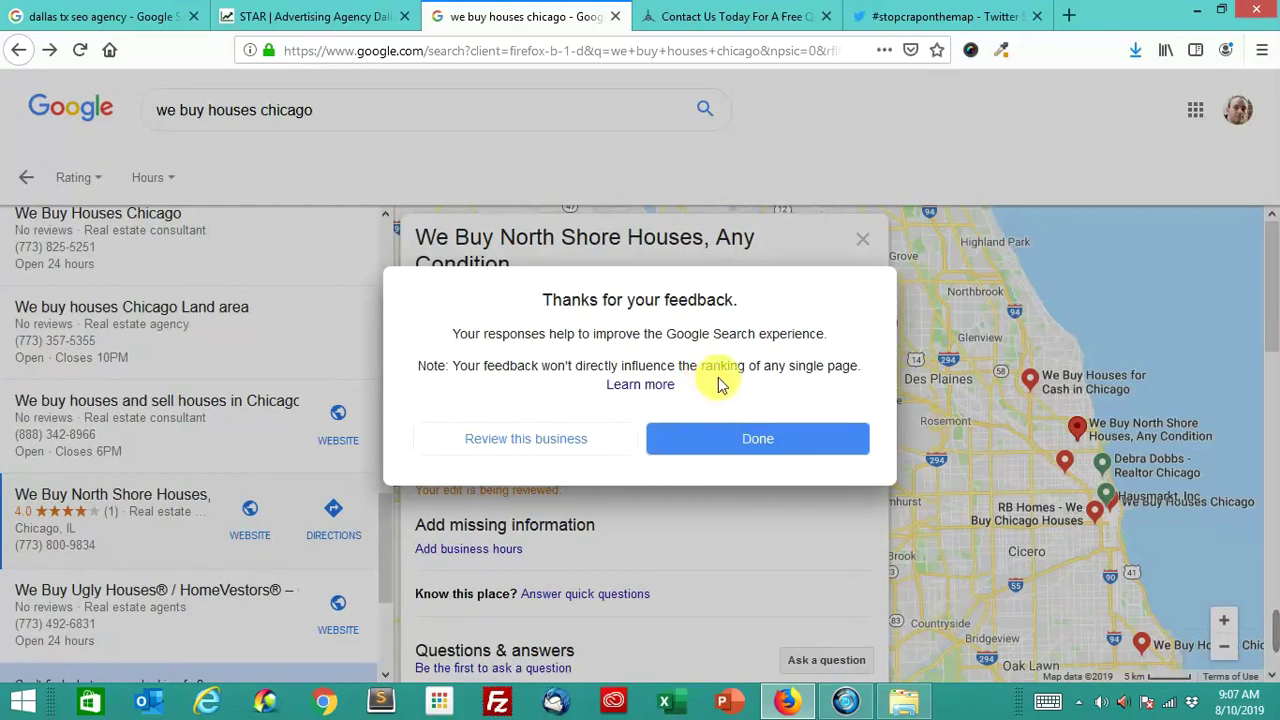
{"action": "left_click", "coordinate": [745, 446]}
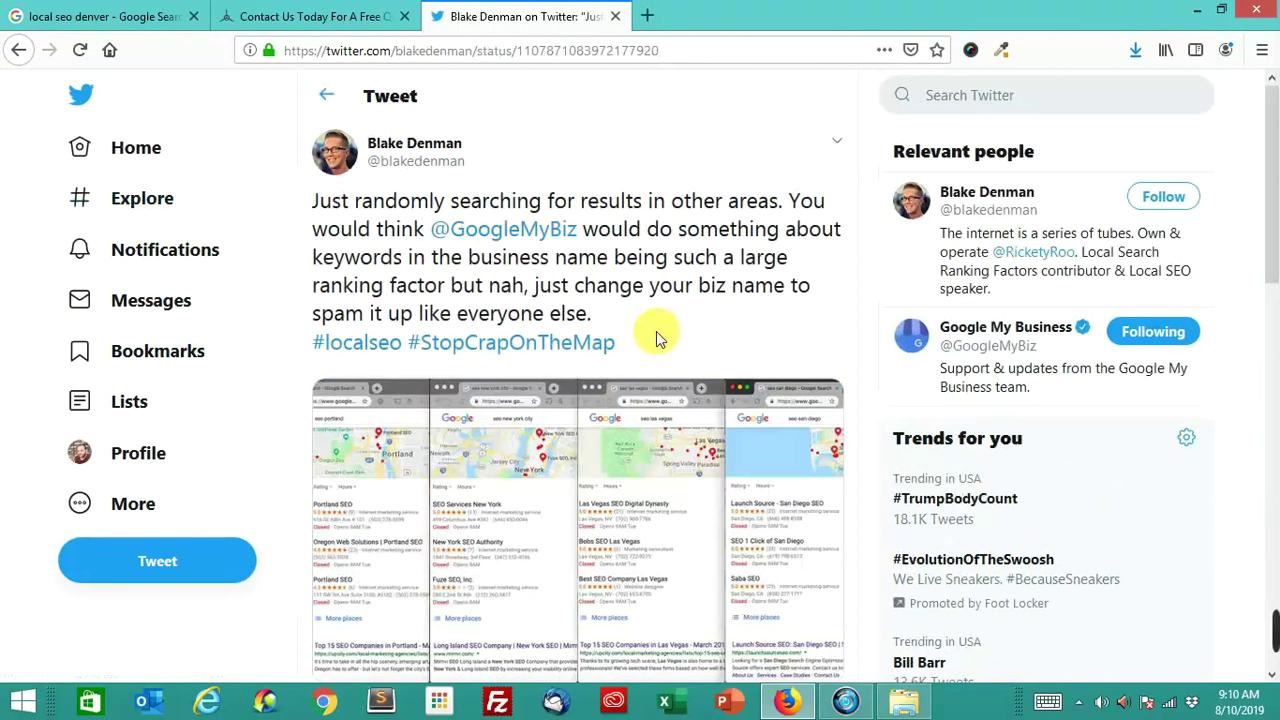
Step: Scroll the #StopCrapOnTheMap tweet and enlarge its photo of keyword-stuffed SEO listings
{"action": "scroll", "coordinate": [655, 331], "scroll_direction": "down", "scroll_amount": 2}
{"action": "scroll", "coordinate": [652, 335], "scroll_direction": "up", "scroll_amount": 2}
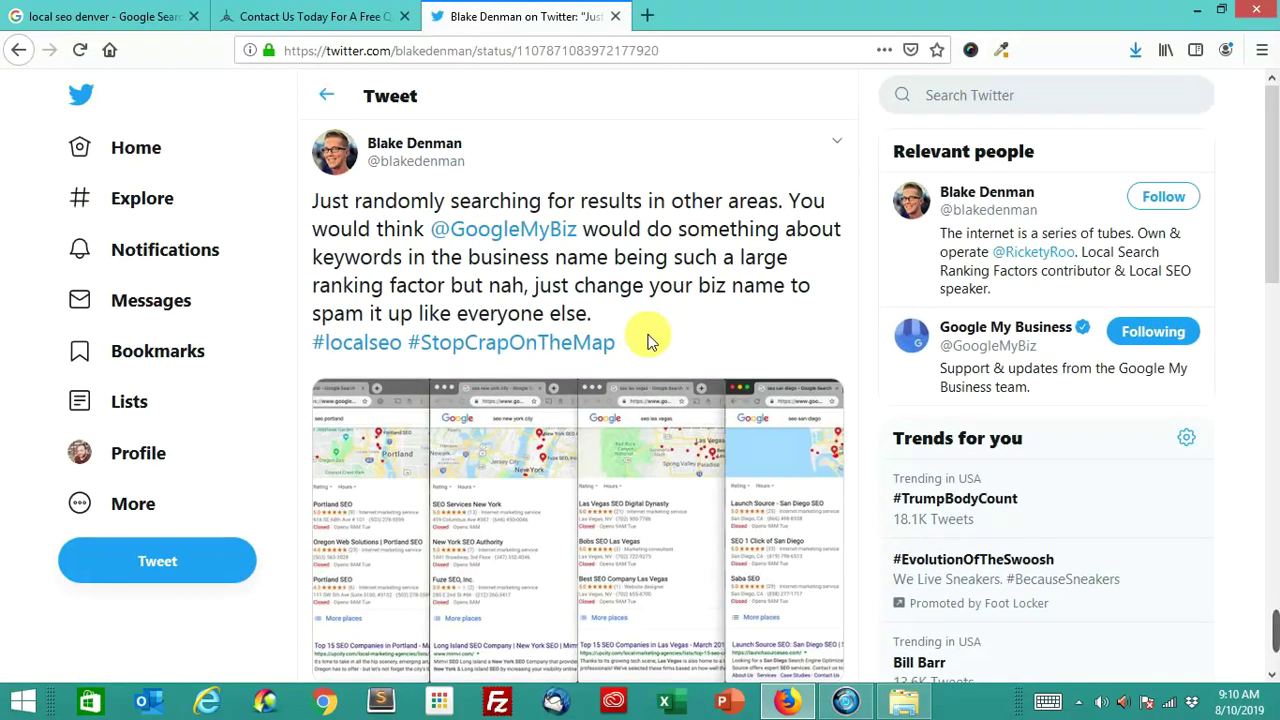
{"action": "scroll", "coordinate": [648, 342], "scroll_direction": "down", "scroll_amount": 2}
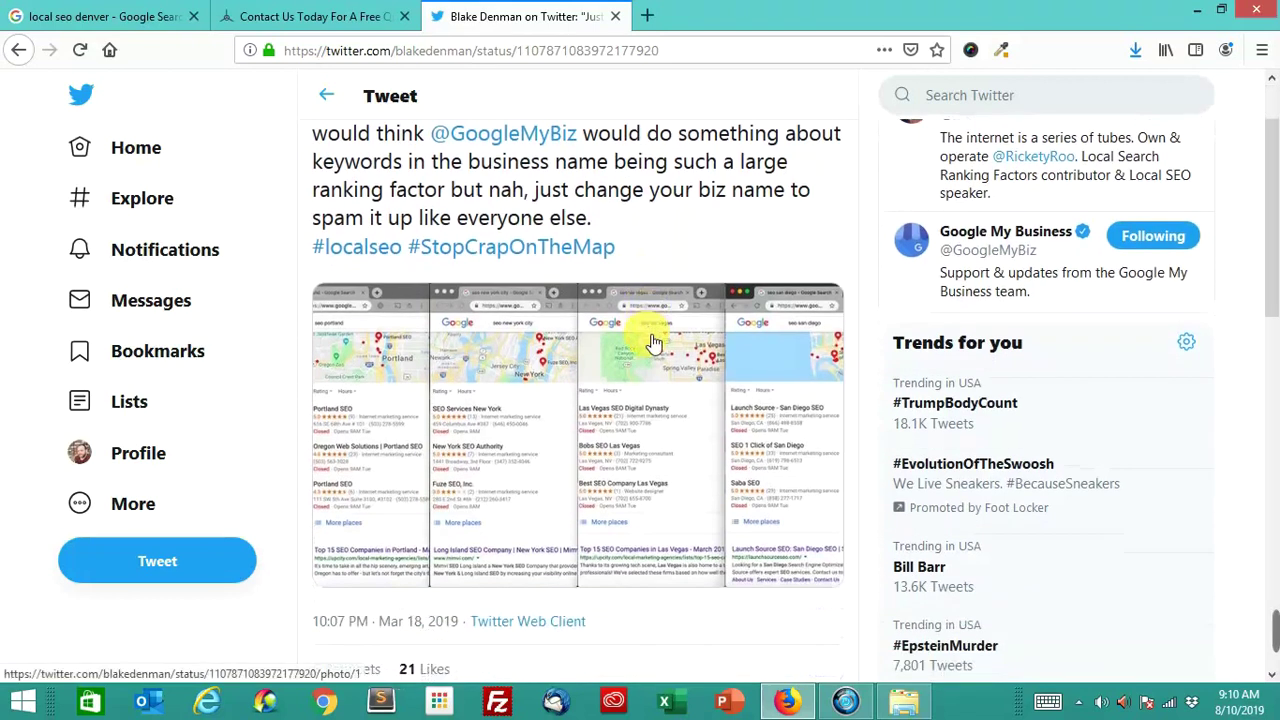
{"action": "left_click", "coordinate": [563, 457]}
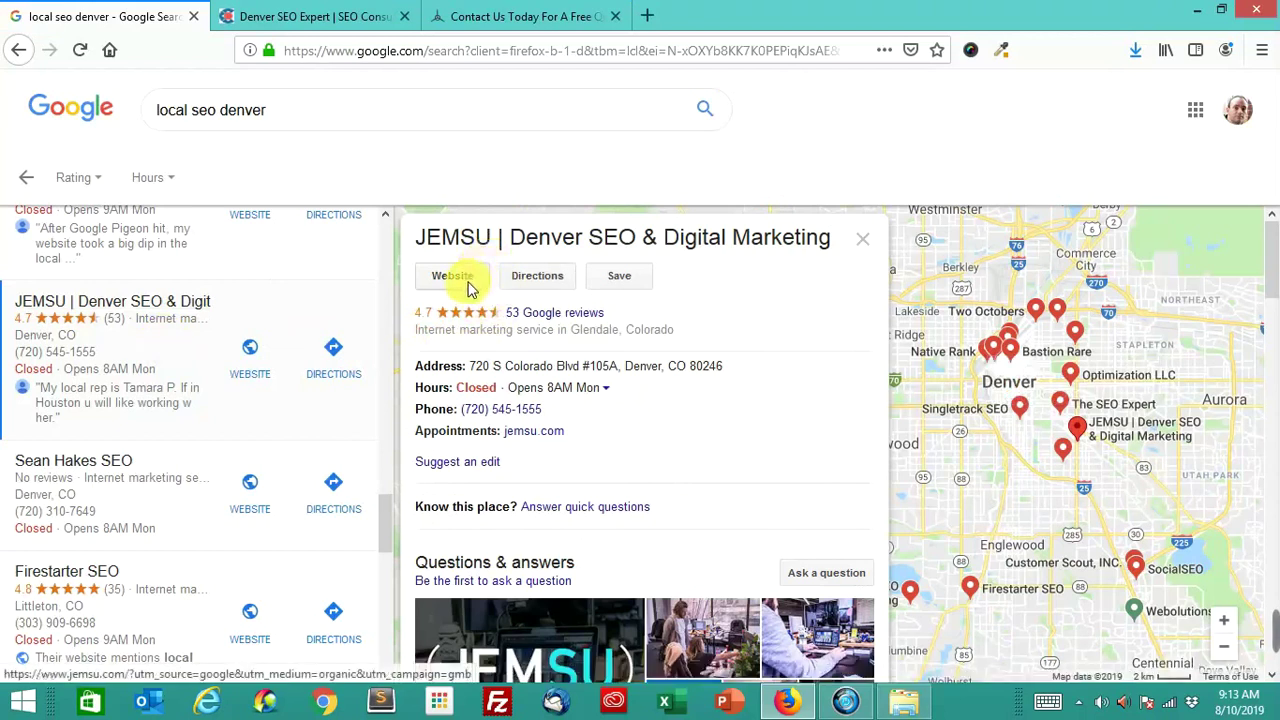
Step: Open JEMSU's website in a new tab and close the Denver SEO Expert and Contact Us tabs
{"action": "right_click", "coordinate": [470, 288]}
{"action": "left_click", "coordinate": [506, 298]}
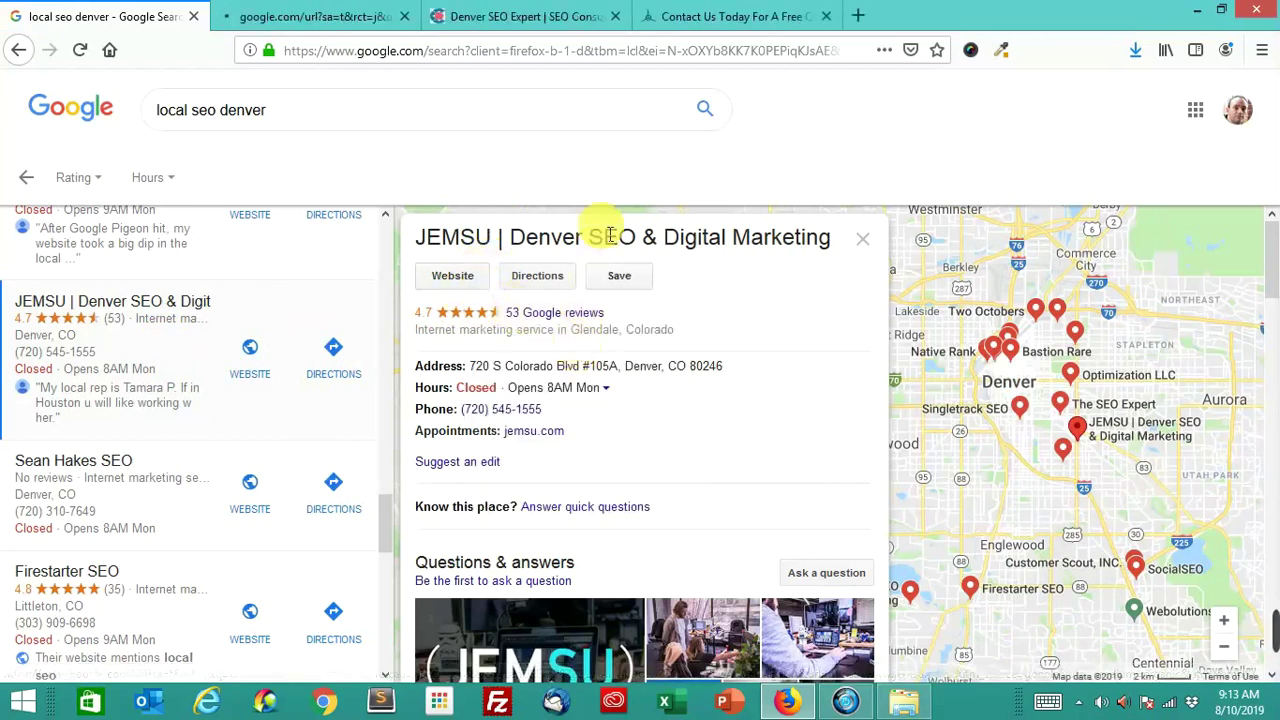
{"action": "left_click", "coordinate": [616, 16]}
{"action": "left_click", "coordinate": [616, 16]}
{"action": "left_click", "coordinate": [360, 15]}
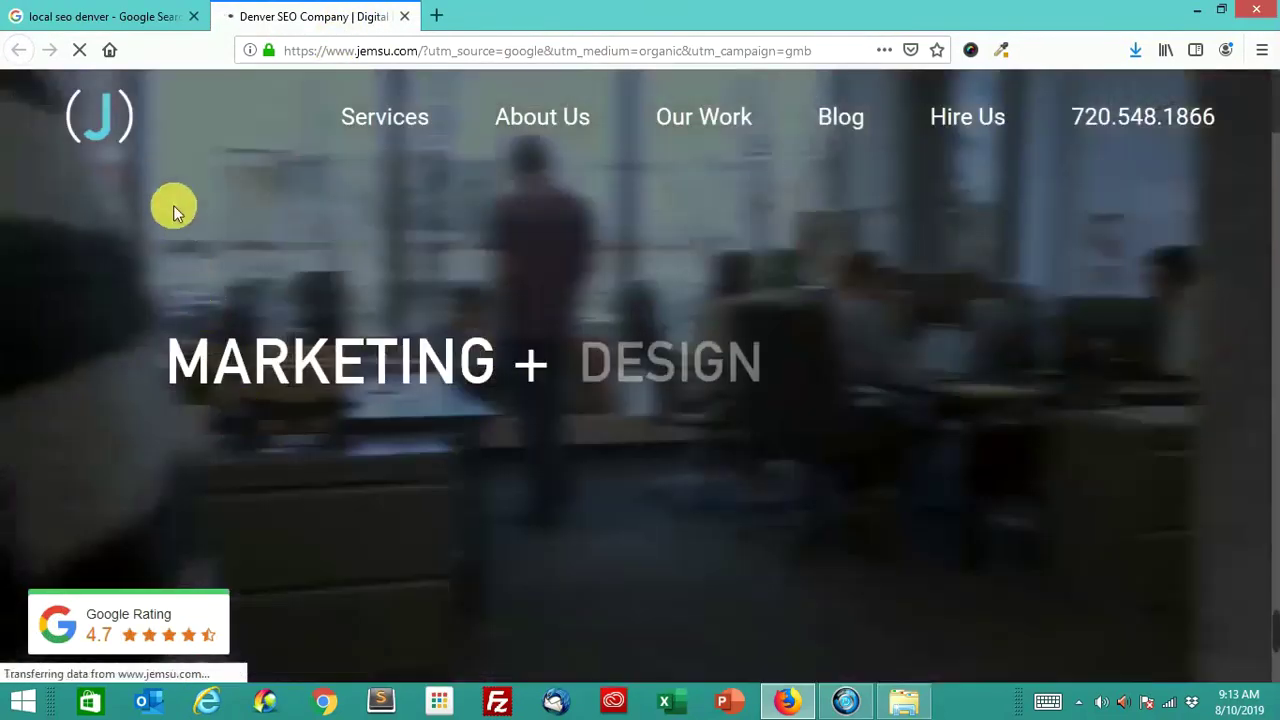
Step: Skim the JEMSU website, then go back to the 'local seo denver' map listing
{"action": "scroll", "coordinate": [287, 220], "scroll_direction": "down", "scroll_amount": 10}
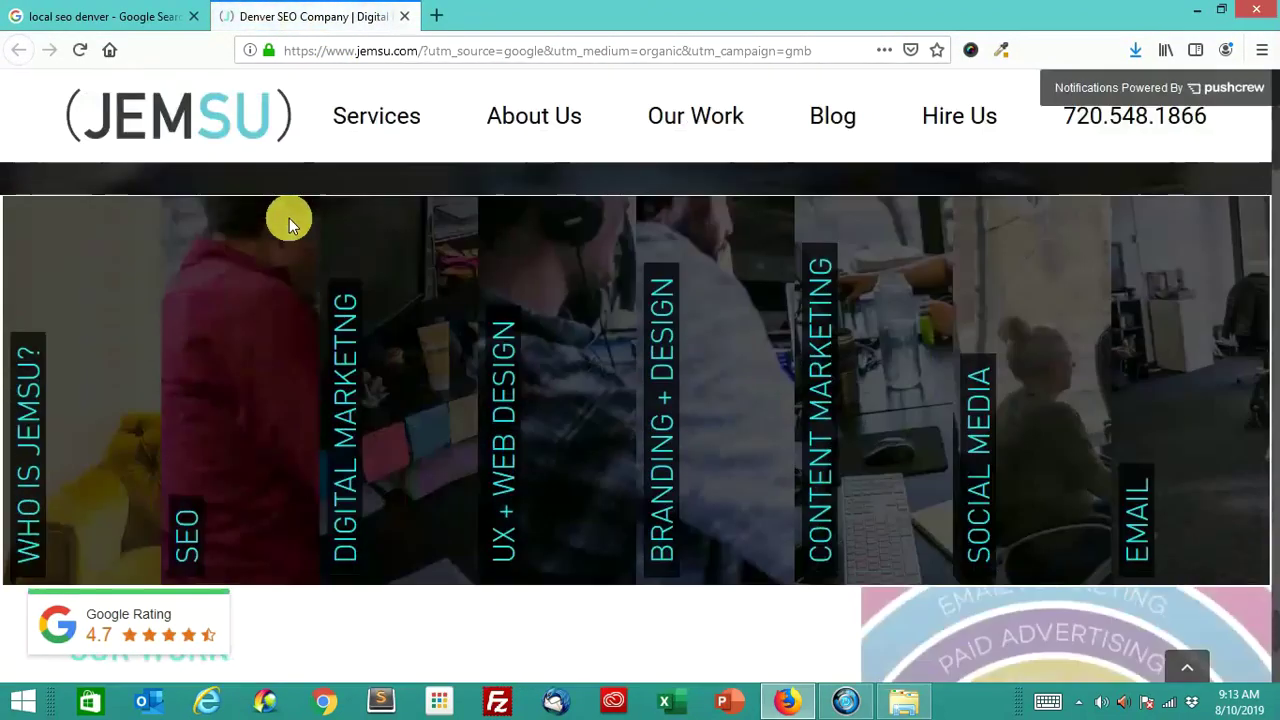
{"action": "scroll", "coordinate": [351, 303], "scroll_direction": "down", "scroll_amount": 7}
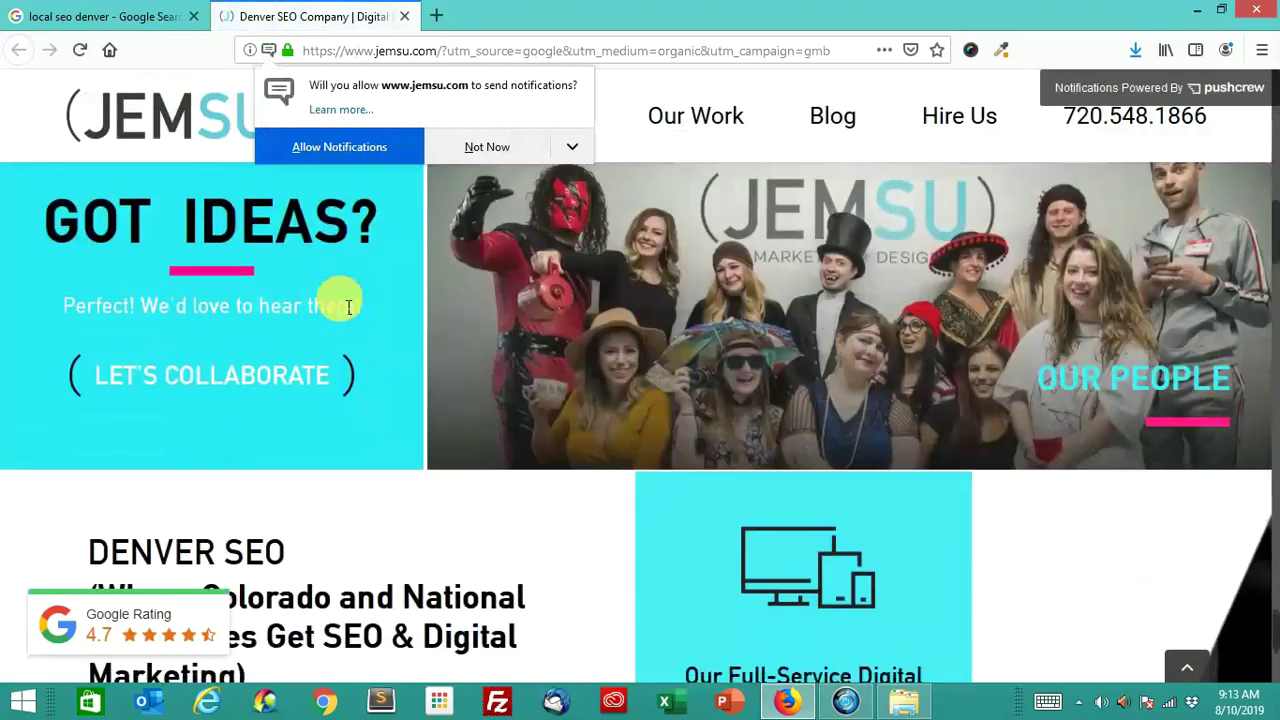
{"action": "left_click", "coordinate": [130, 16]}
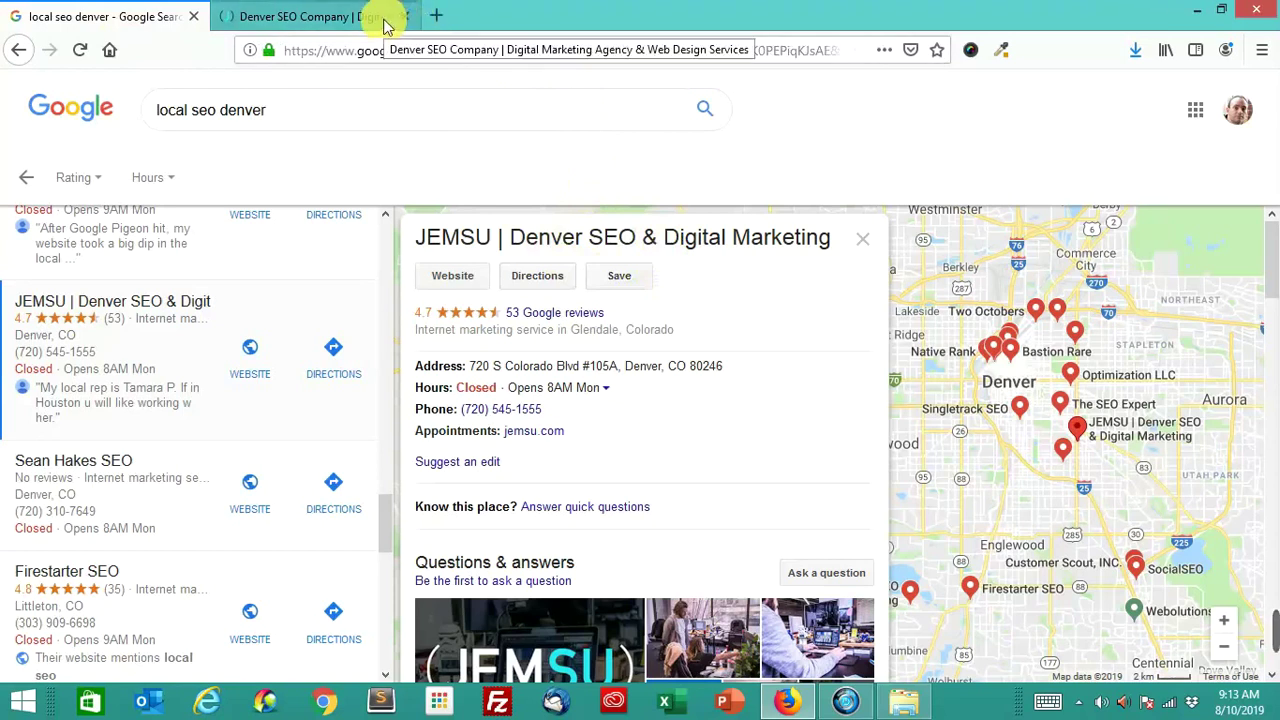
Step: Search 'jemsu' in a new tab to confirm the brand's real name, then return to the map results
{"action": "left_click", "coordinate": [437, 15]}
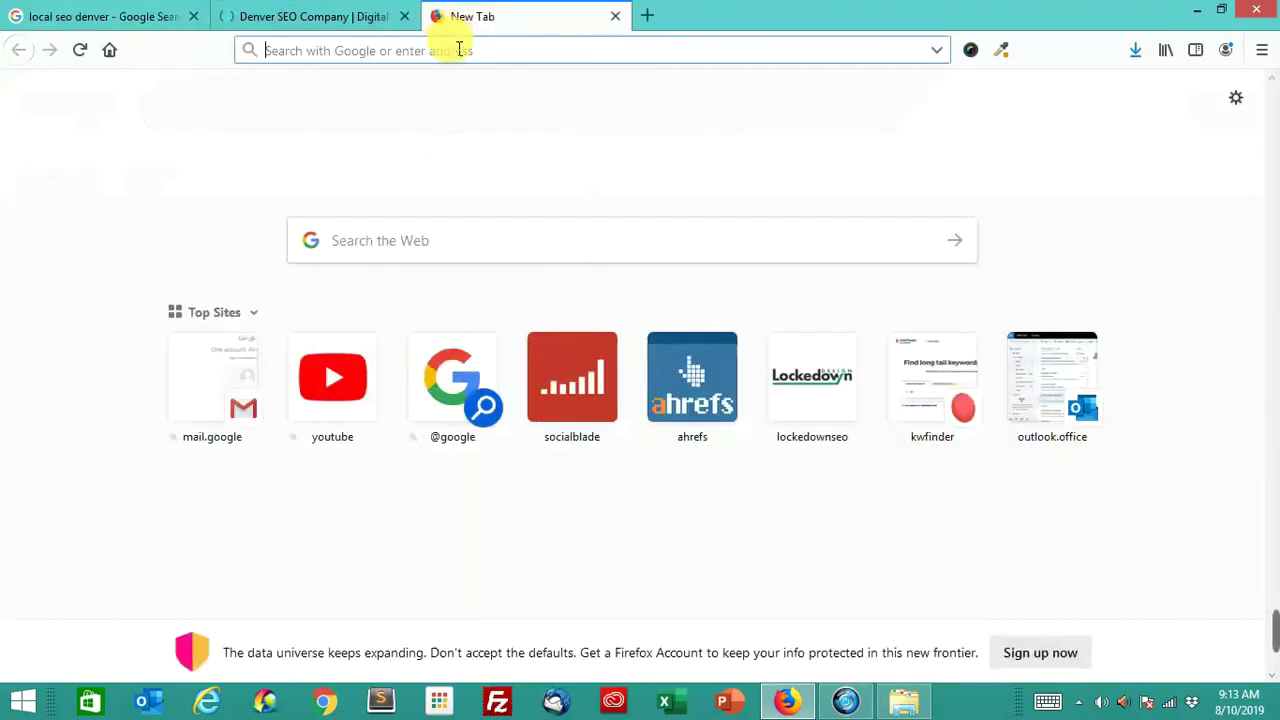
{"action": "type", "text": "jemsu"}
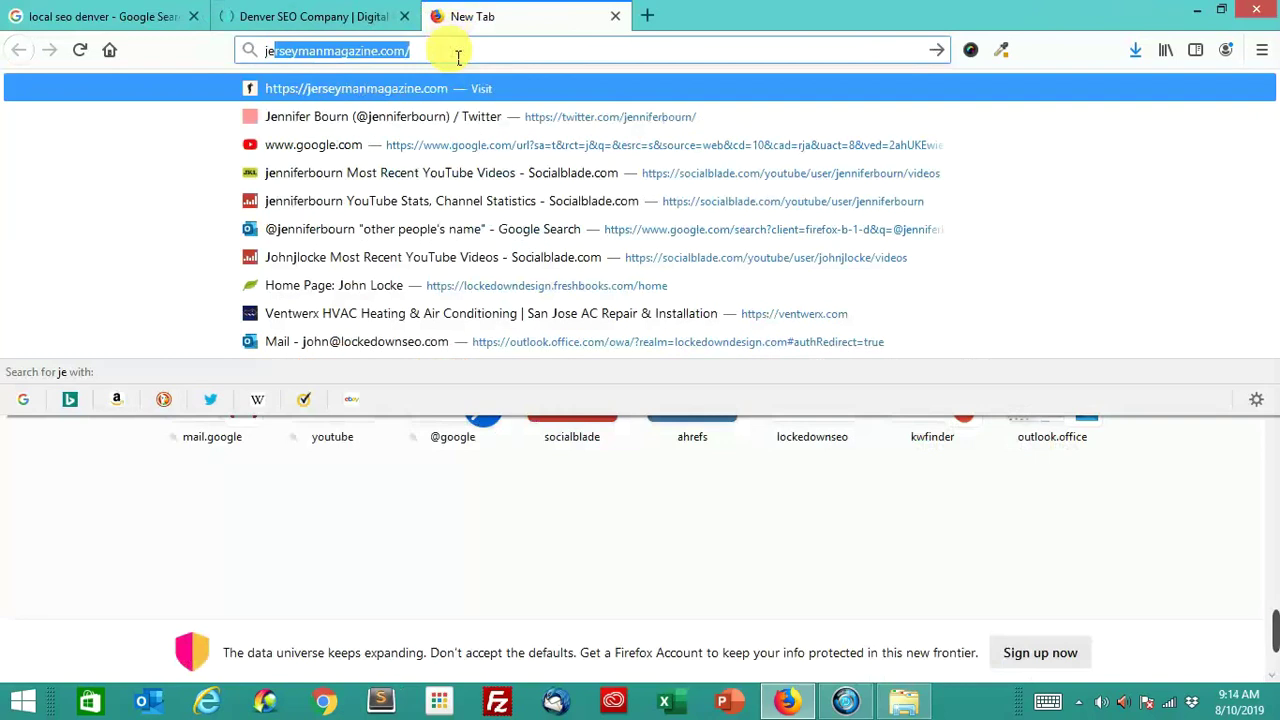
{"action": "key", "text": "Return"}
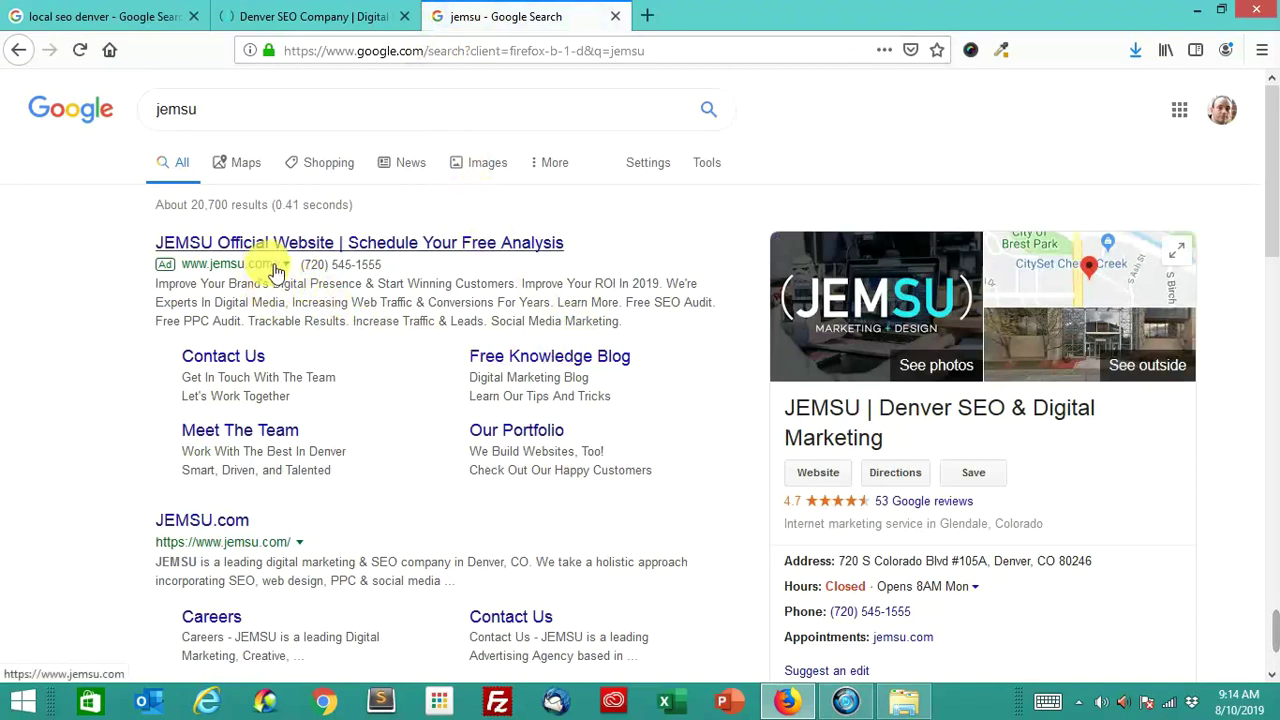
{"action": "scroll", "coordinate": [463, 440], "scroll_direction": "down", "scroll_amount": 3}
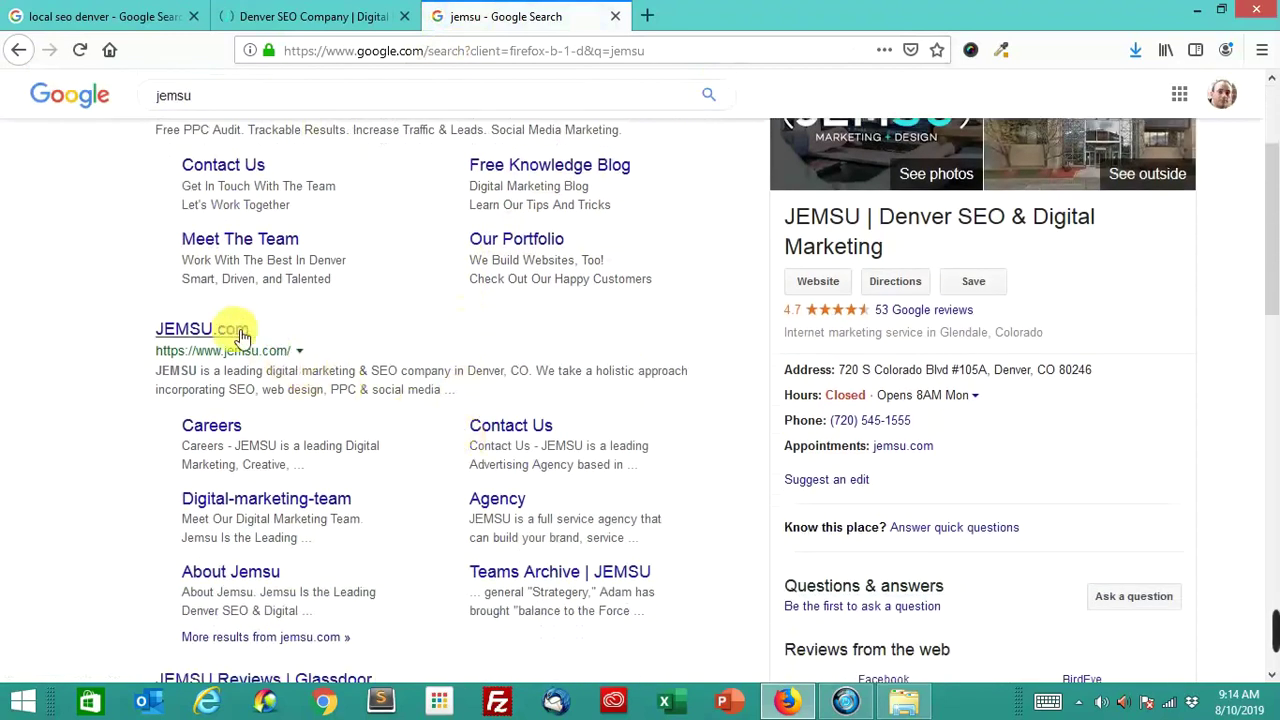
{"action": "scroll", "coordinate": [420, 385], "scroll_direction": "down", "scroll_amount": 2}
{"action": "scroll", "coordinate": [330, 408], "scroll_direction": "down", "scroll_amount": 2}
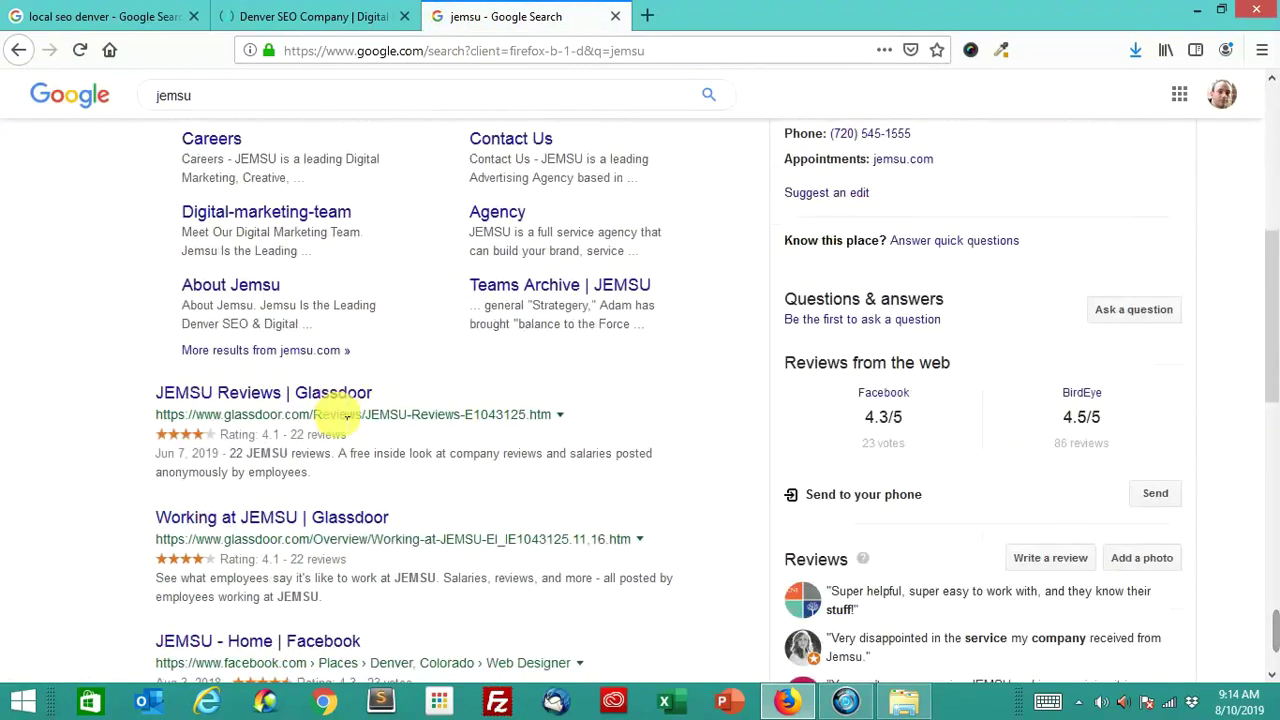
{"action": "scroll", "coordinate": [385, 460], "scroll_direction": "down", "scroll_amount": 1}
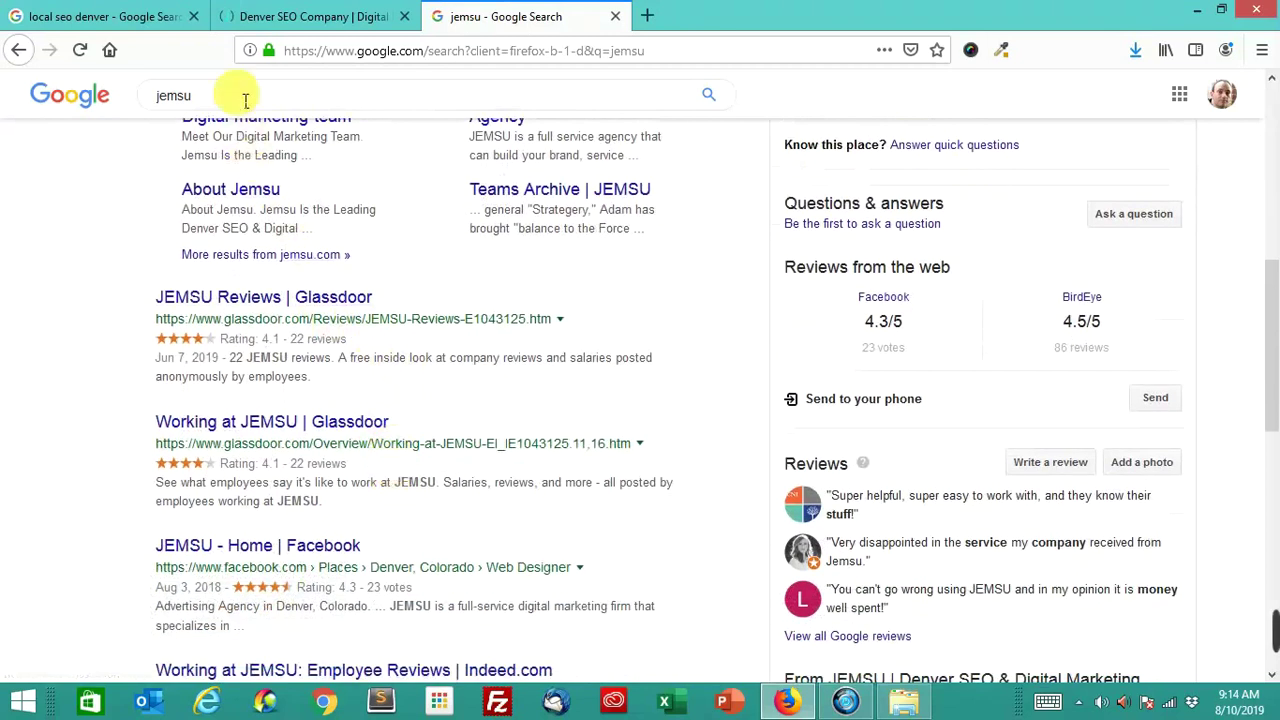
{"action": "left_click", "coordinate": [142, 17]}
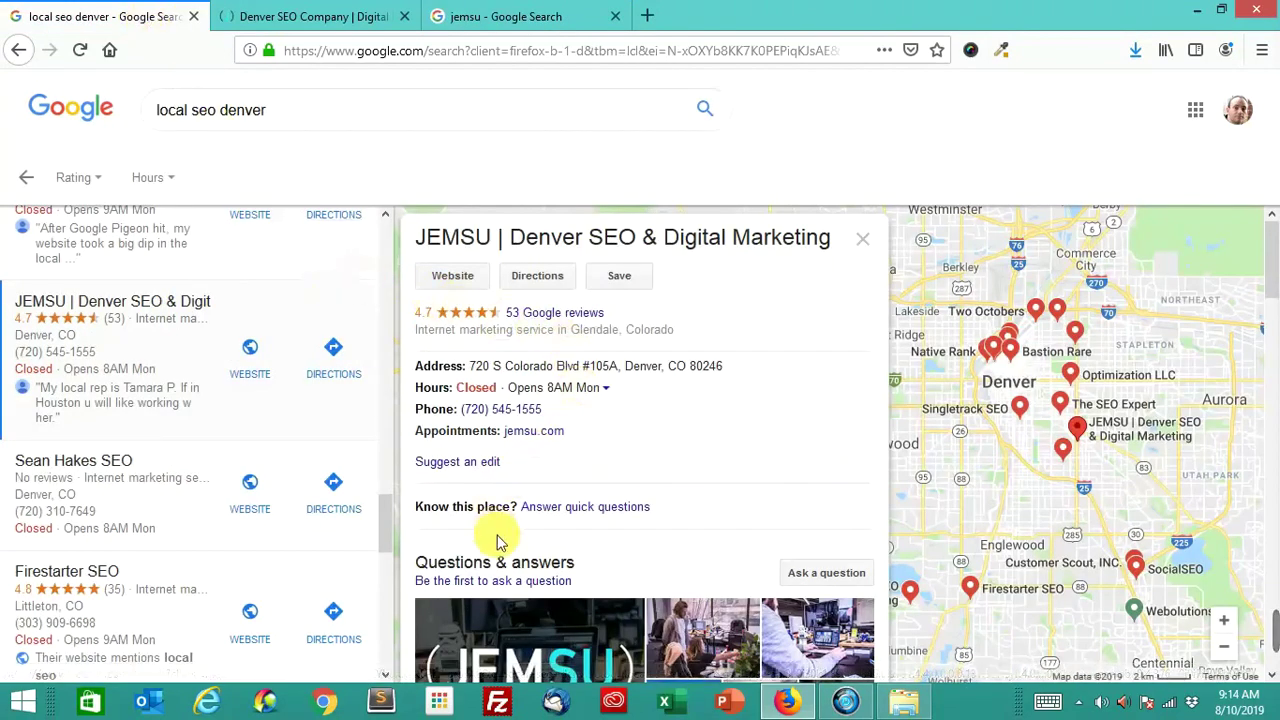
Step: Submit a name edit removing ' | Denver SEO & Digital Marketing' so the listing reads 'JEMSU'
{"action": "left_click", "coordinate": [462, 461]}
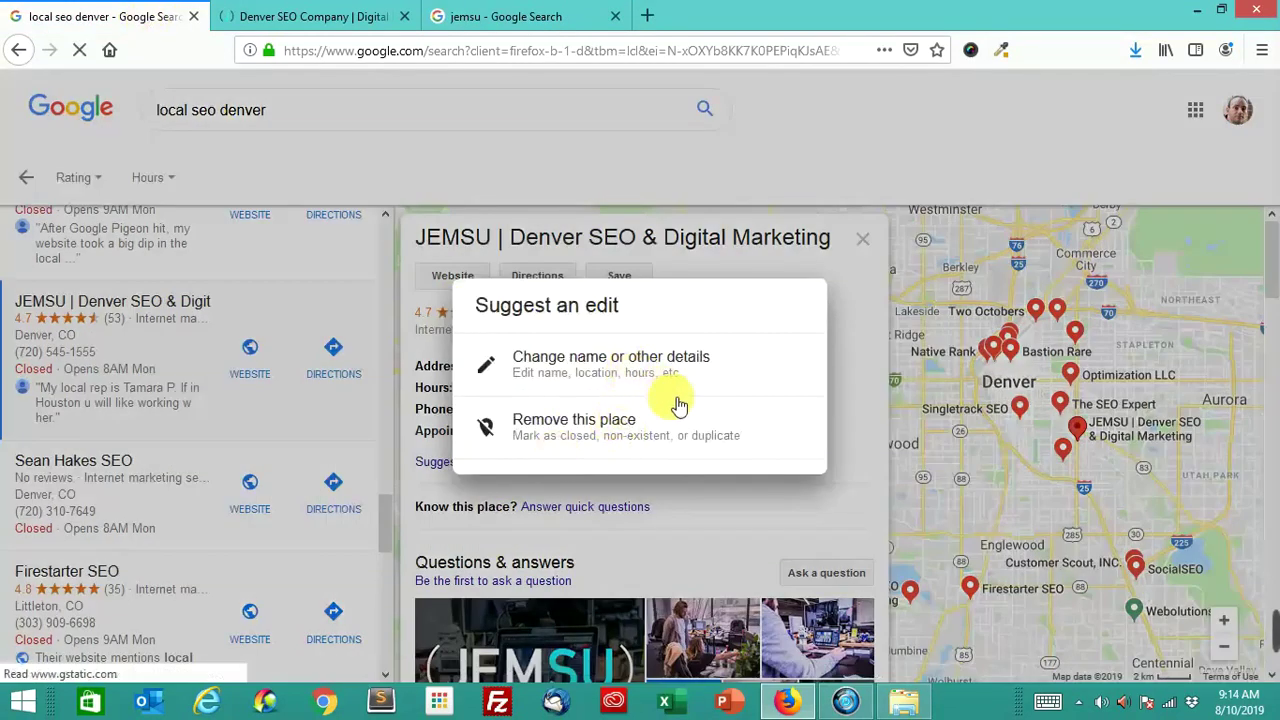
{"action": "left_click", "coordinate": [672, 395]}
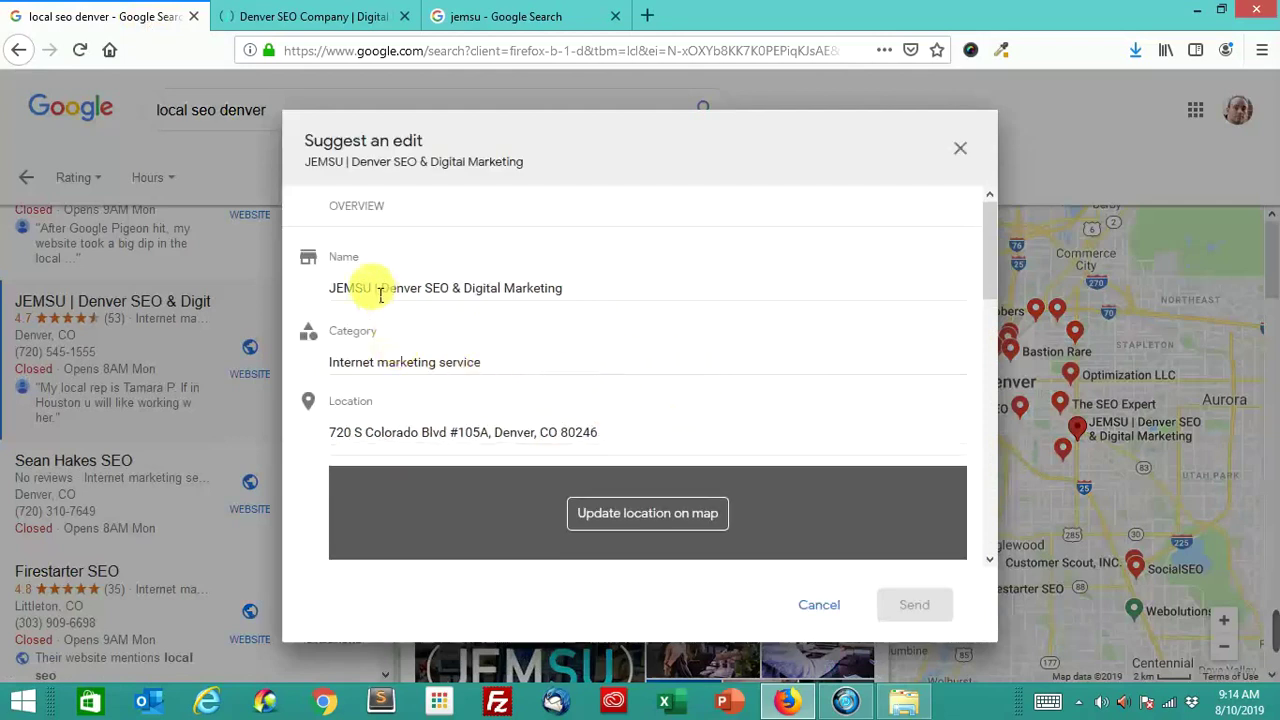
{"action": "left_click_drag", "start_coordinate": [372, 288], "coordinate": [646, 329]}
{"action": "key", "text": "BackSpace"}
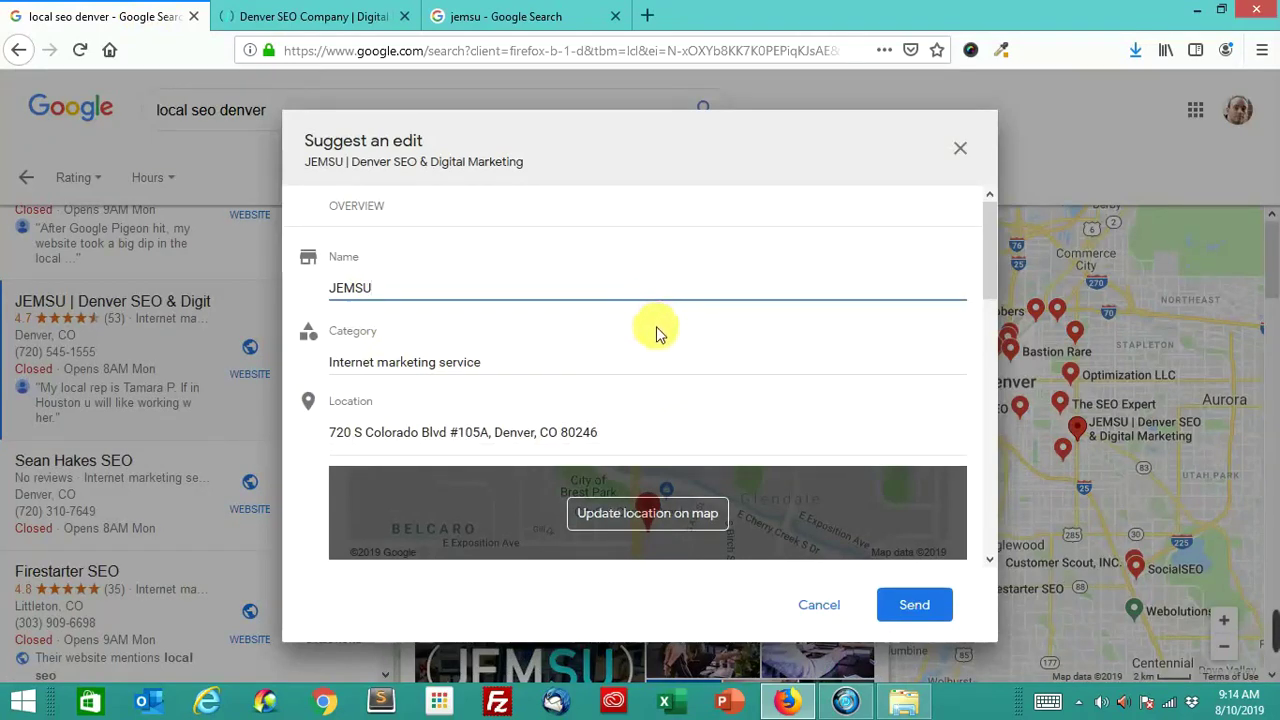
{"action": "left_click", "coordinate": [903, 600]}
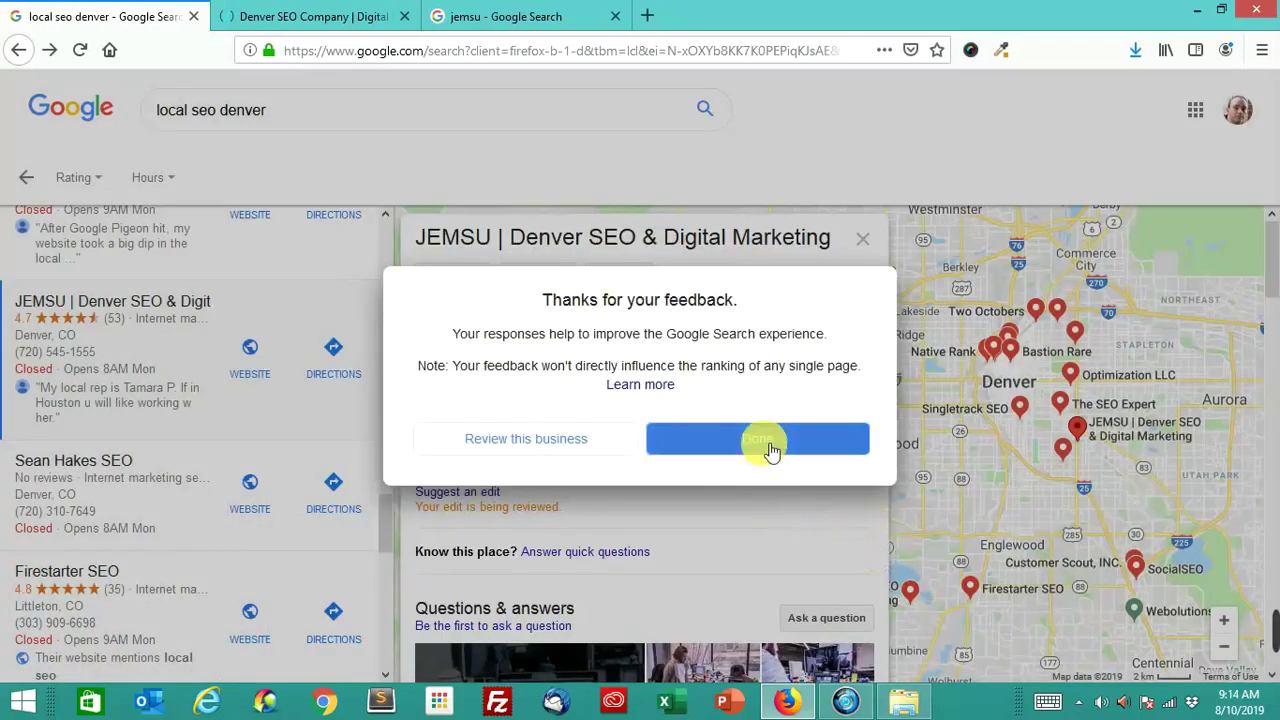
{"action": "left_click", "coordinate": [766, 447]}
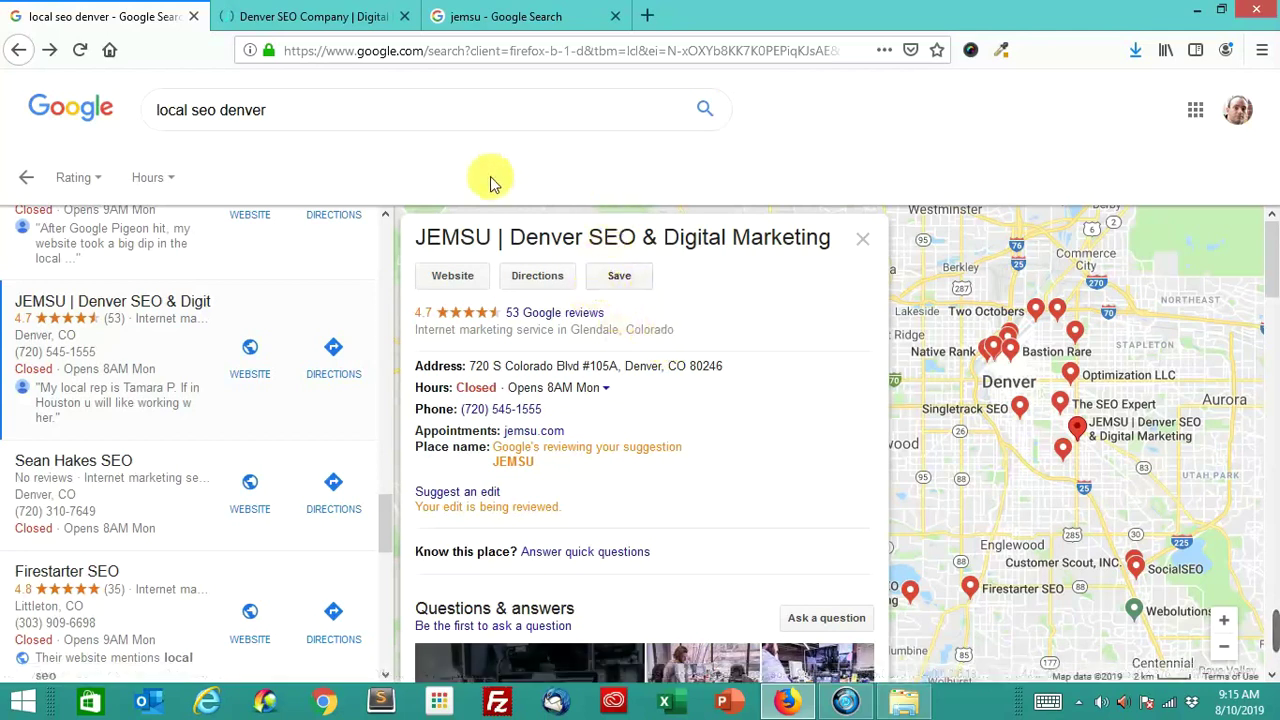
Step: Close the JEMSU website tab and the 'jemsu' search tab
{"action": "left_click", "coordinate": [404, 16]}
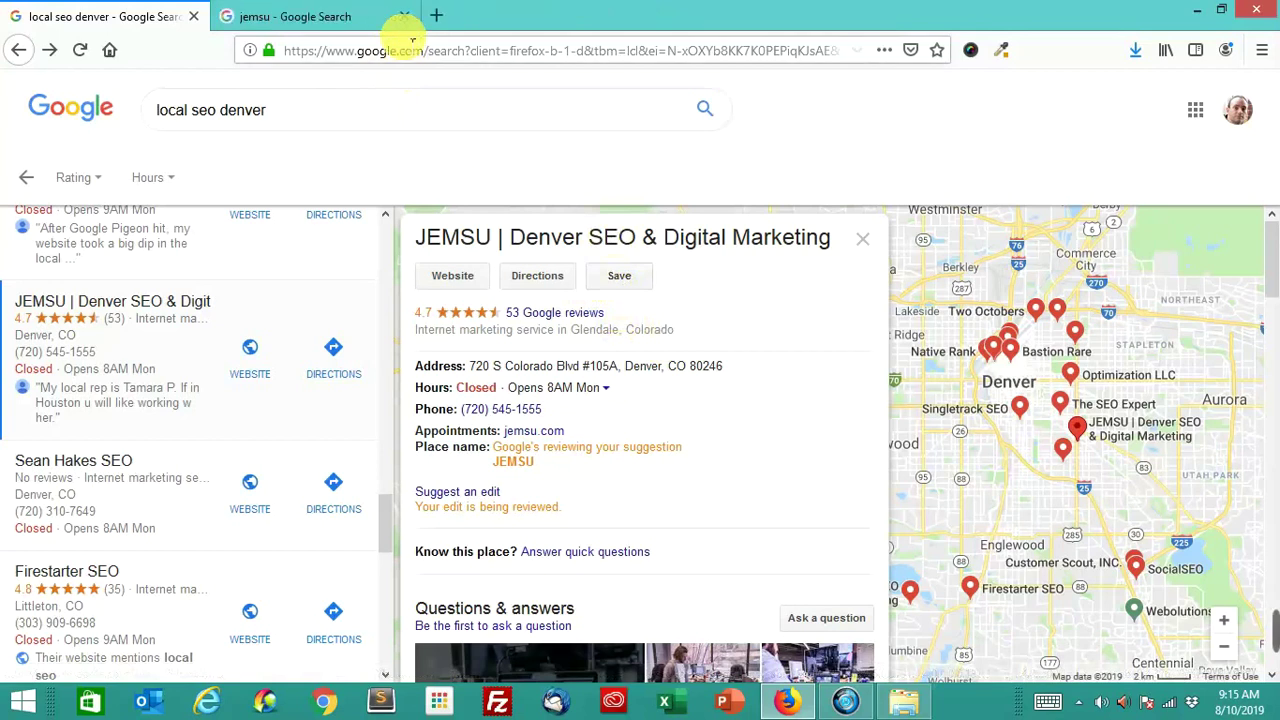
{"action": "left_click", "coordinate": [404, 16]}
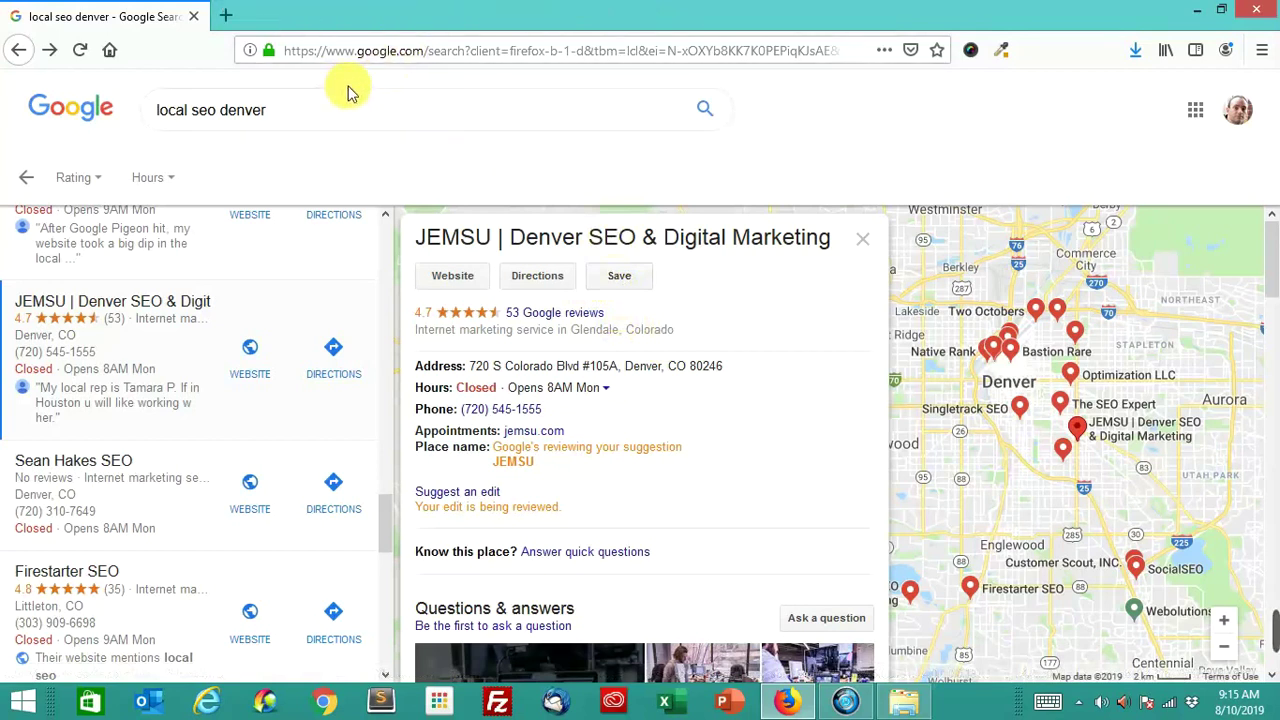